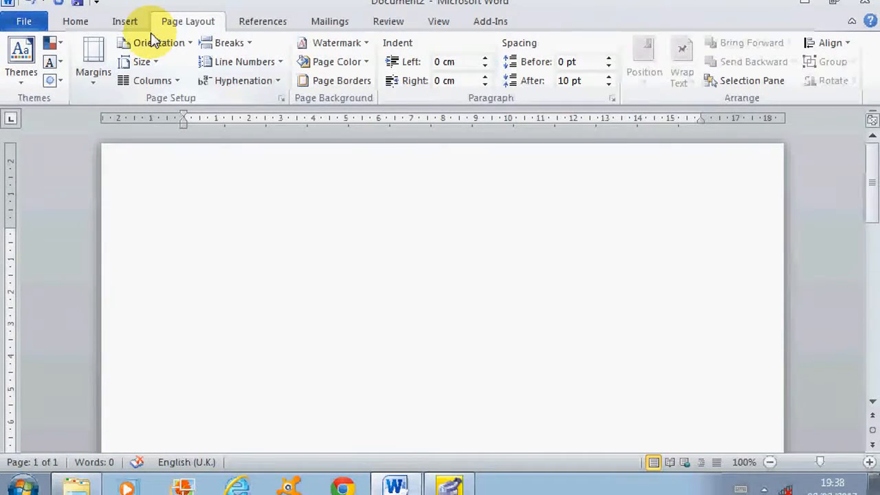
# Step: Open the file "A year by Year Guide for Children.docx" from the Documents library
pyautogui.click(24, 21)
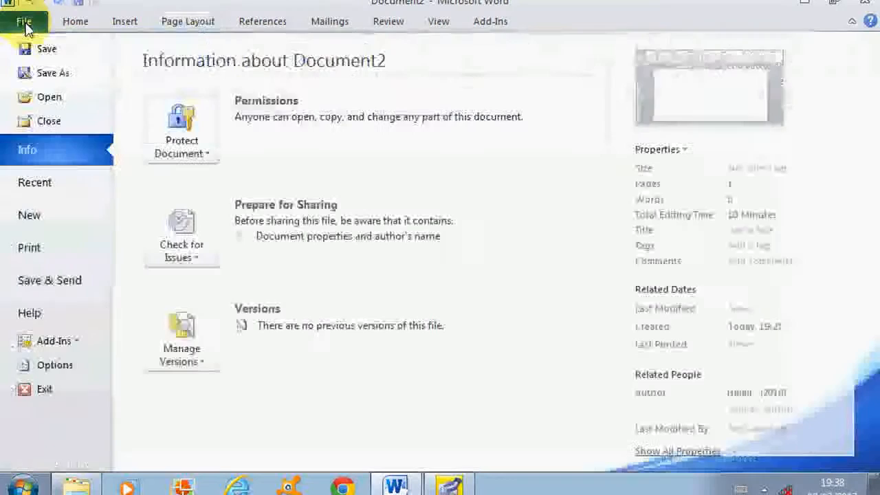
pyautogui.press('Escape')
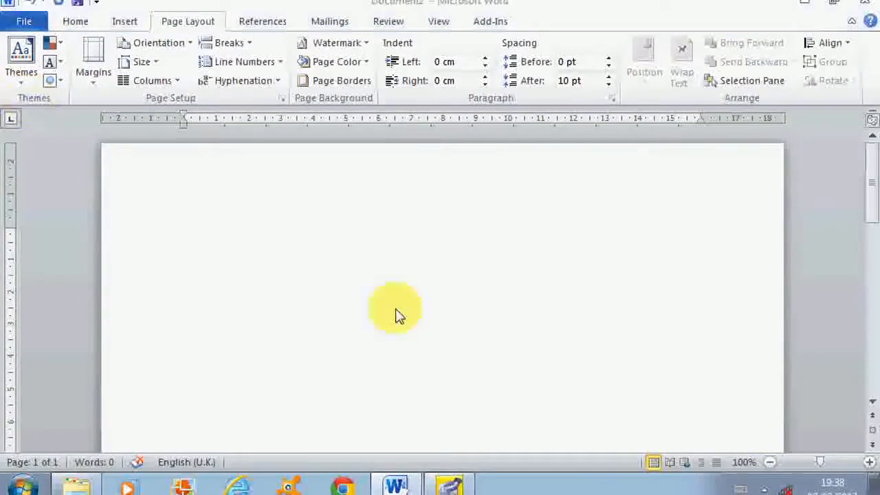
pyautogui.scroll(-9, 522, 293)
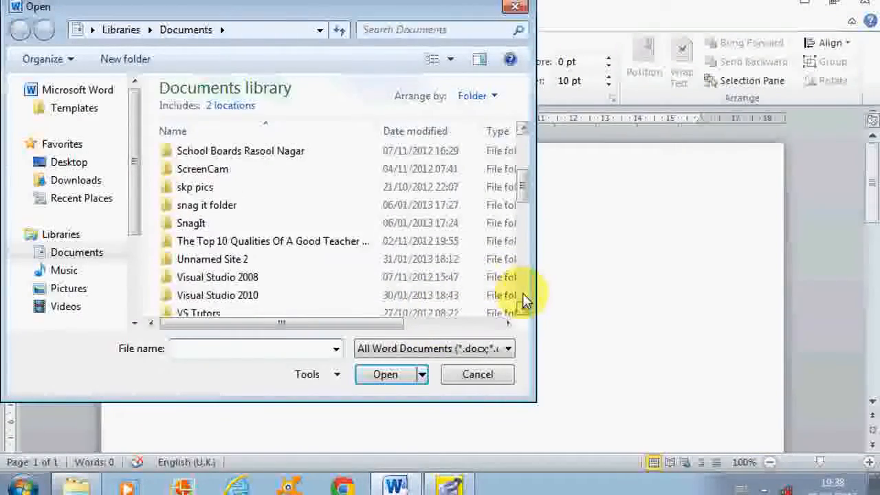
pyautogui.click(522, 130)
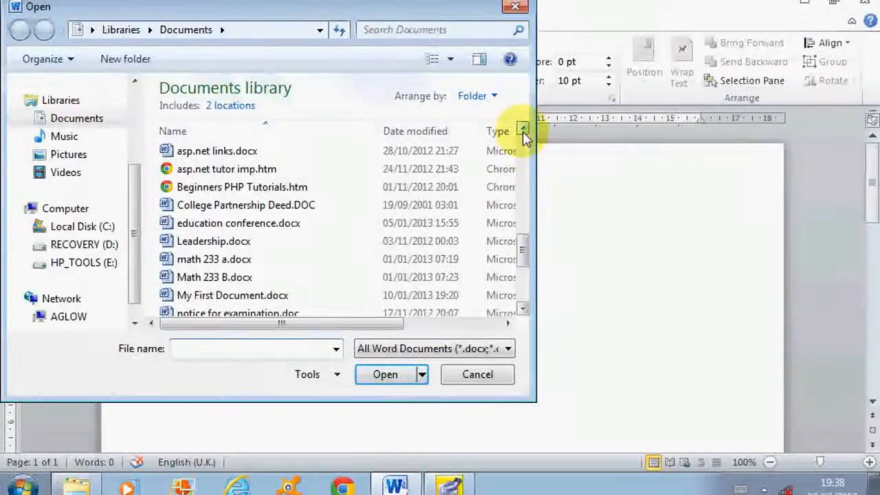
pyautogui.click(523, 131)
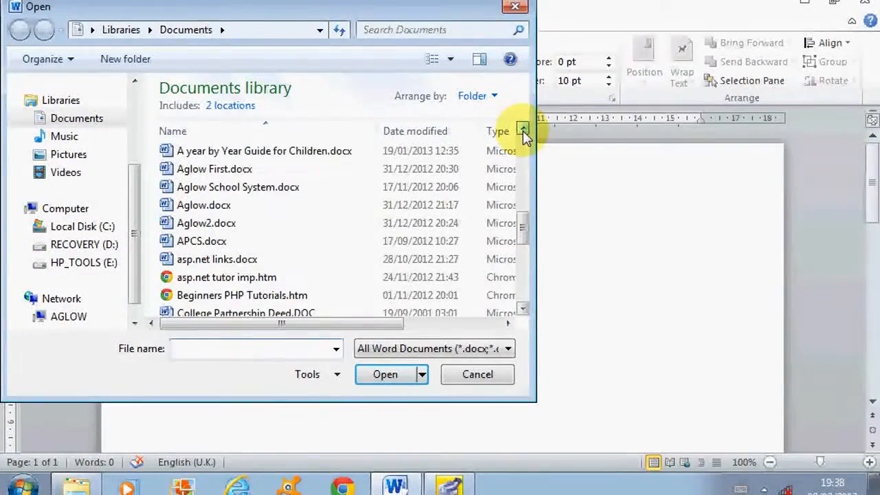
pyautogui.click(523, 131)
pyautogui.click(303, 174)
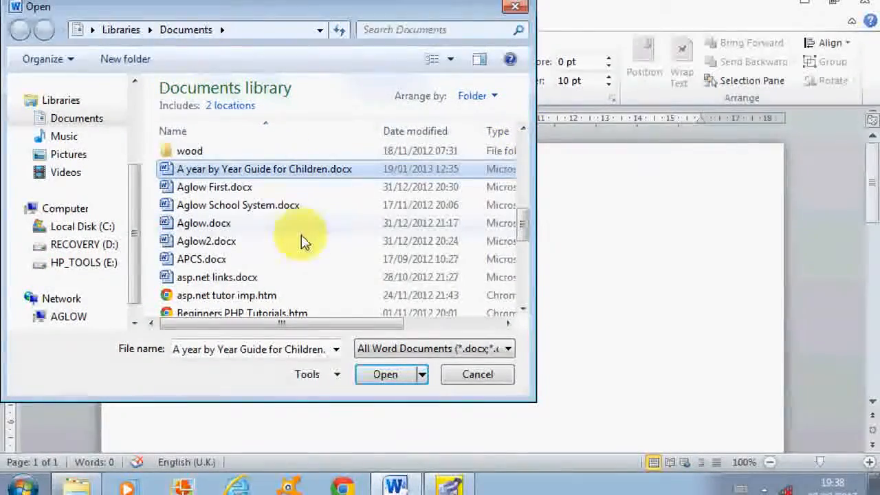
pyautogui.click(379, 377)
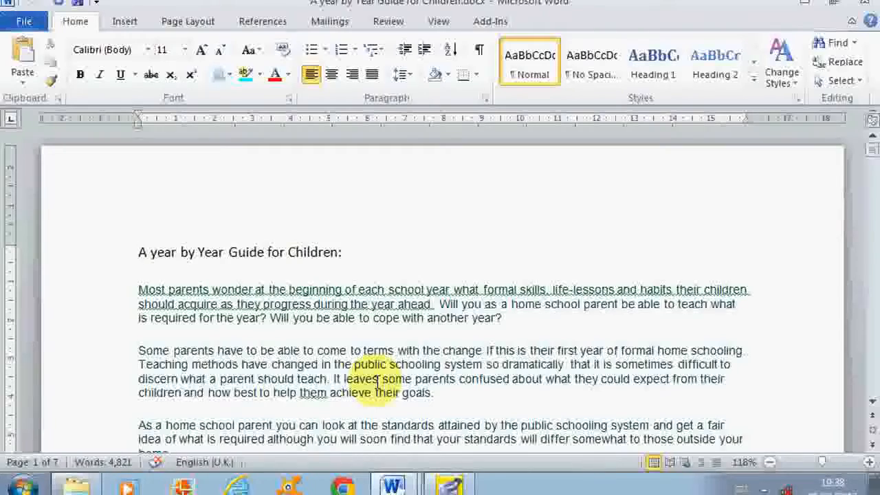
# Step: Select the heading line "A year by Year Guide for Children:" at the start of the document
pyautogui.click(186, 25)
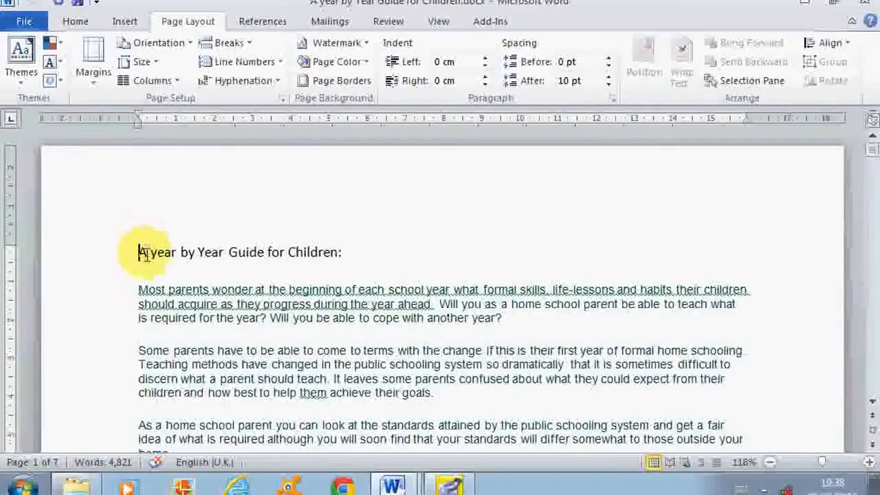
pyautogui.moveTo(138, 252); pyautogui.dragTo(345, 253)
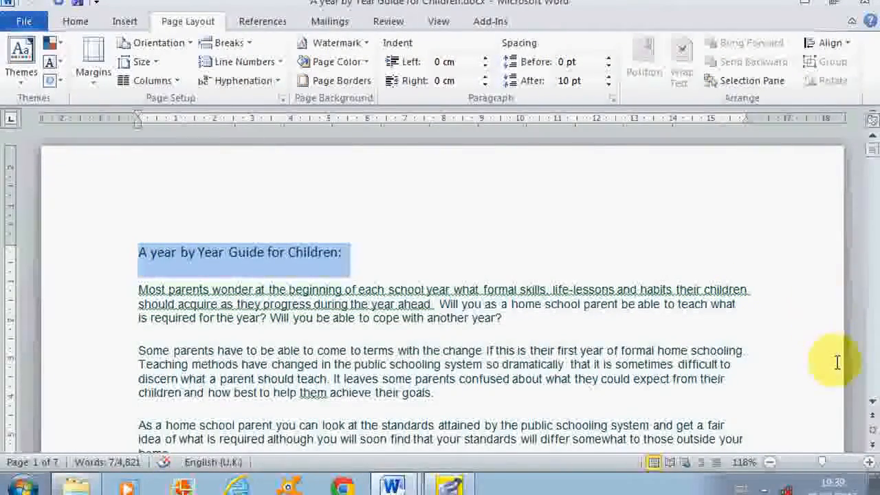
pyautogui.scroll(-10, 836, 361)
pyautogui.scroll(-10, 735, 367)
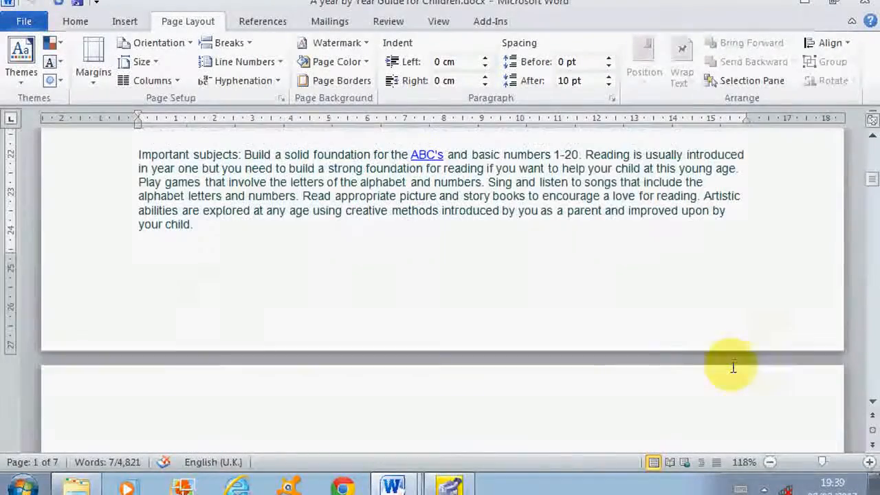
pyautogui.scroll(20, 148, 262)
pyautogui.tripleClick(146, 252)
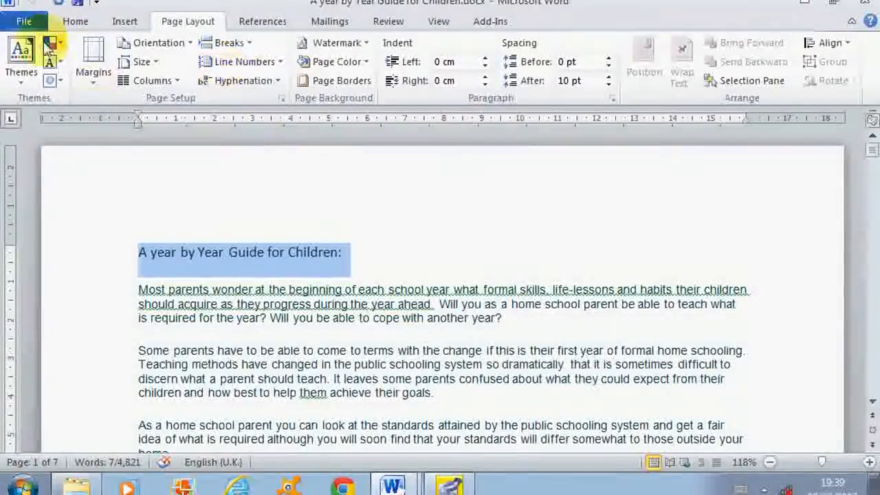
# Step: Examine all pages of the document together in the print preview at 10% zoom
pyautogui.click(35, 22)
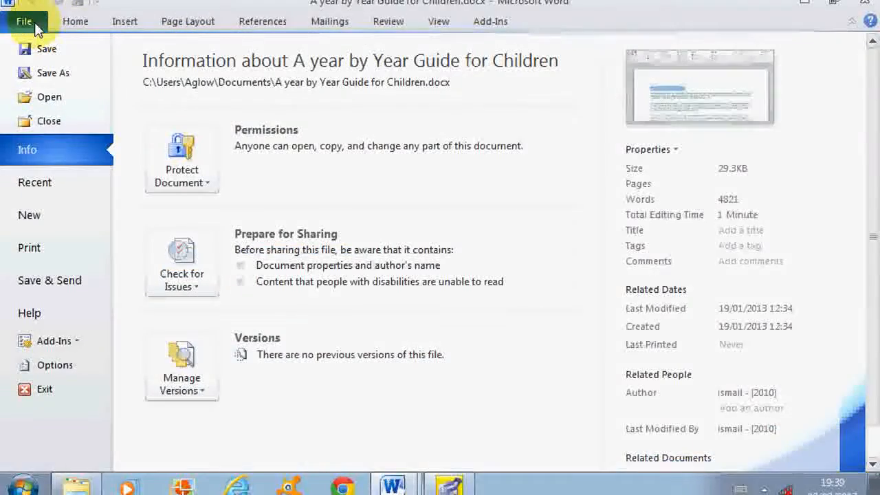
pyautogui.click(41, 248)
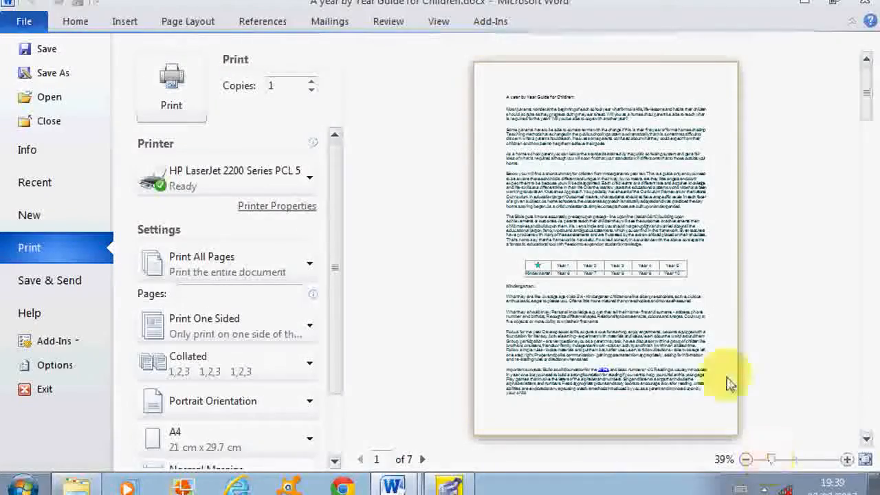
pyautogui.click(745, 459)
pyautogui.click(745, 459)
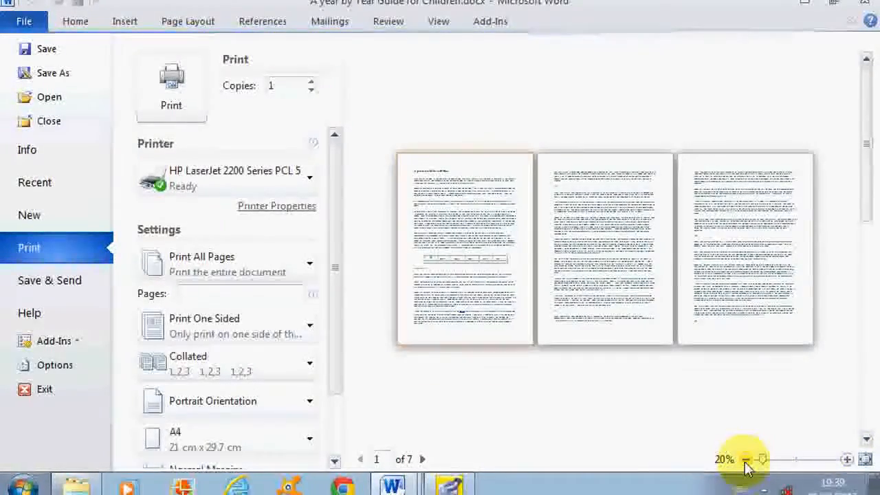
pyautogui.click(745, 459)
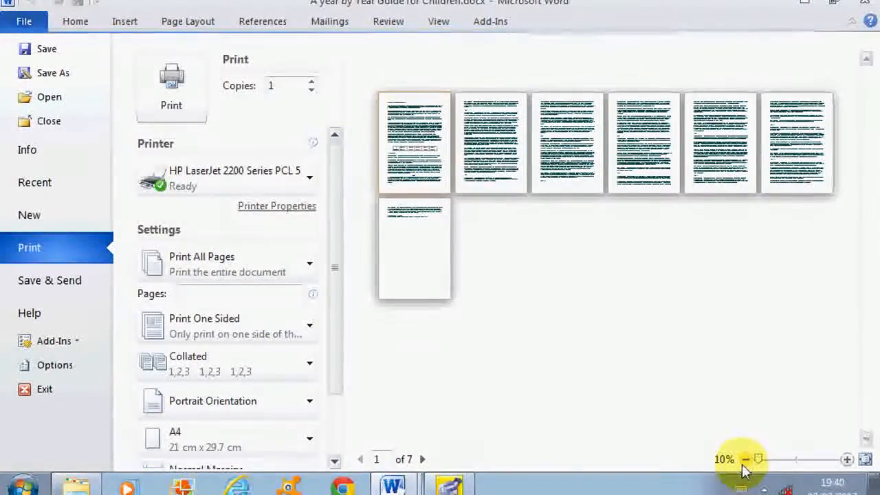
pyautogui.press('Escape')
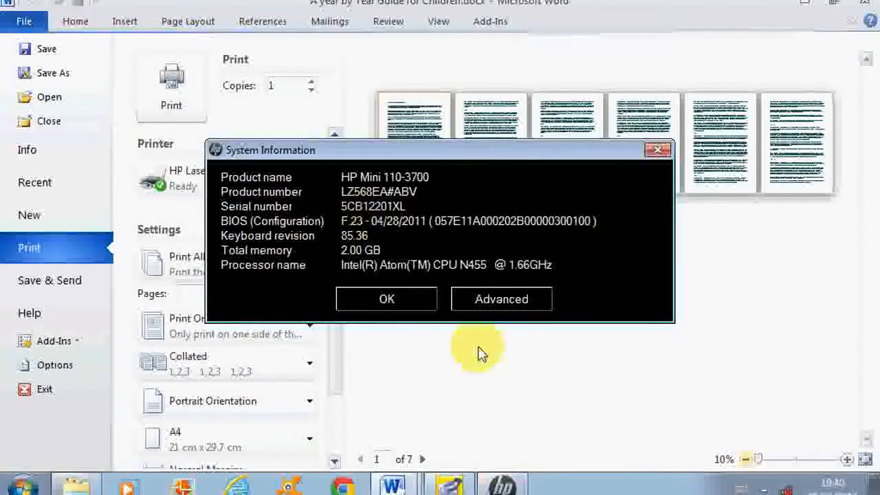
pyautogui.click(404, 299)
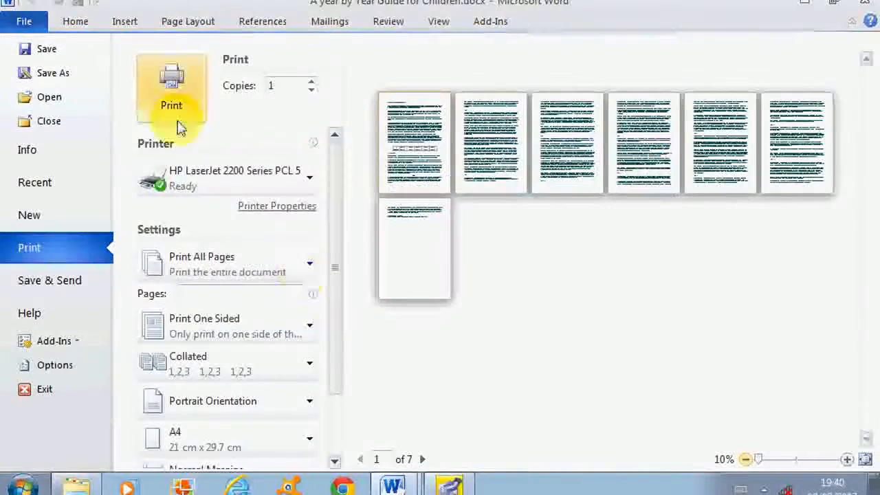
pyautogui.click(74, 22)
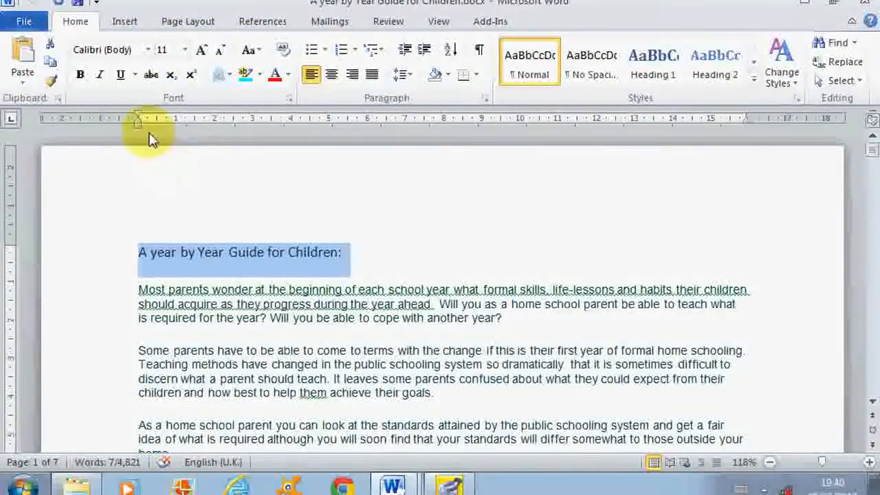
# Step: Apply the Narrow margin preset of 1.27 cm on all sides to the document
pyautogui.click(185, 22)
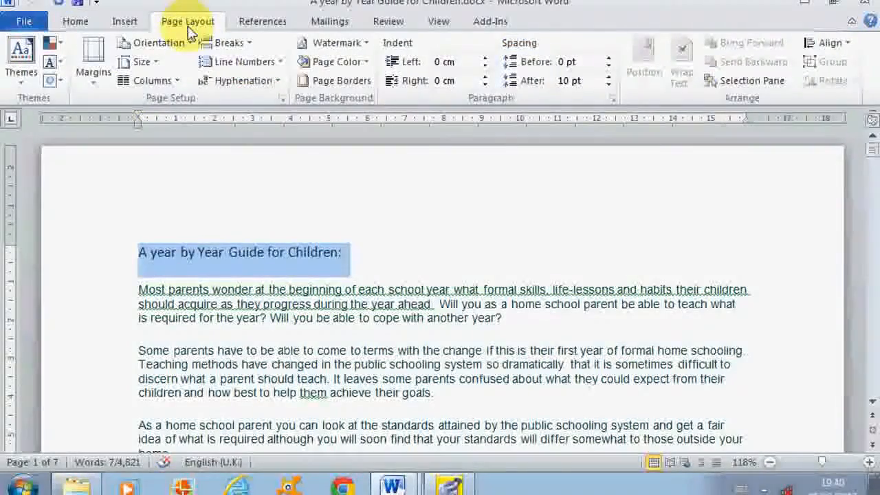
pyautogui.click(85, 83)
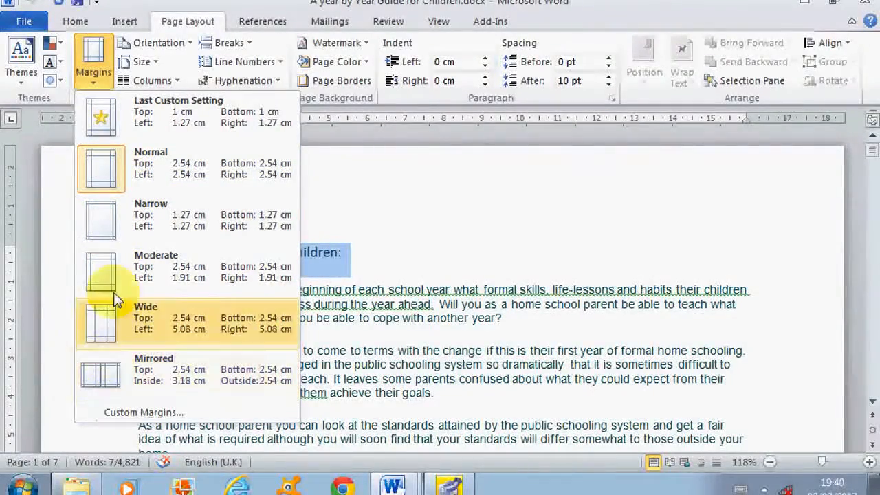
pyautogui.click(117, 233)
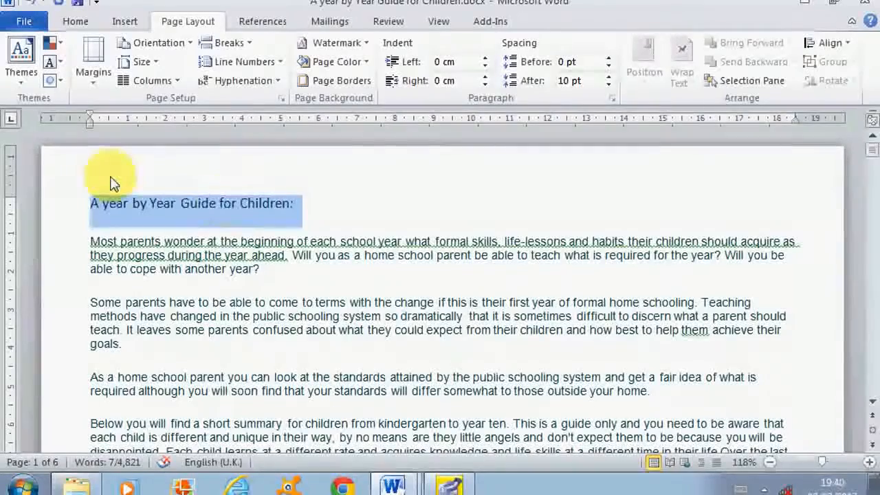
# Step: Check in the print preview how many pages the document takes with narrow margins
pyautogui.click(22, 24)
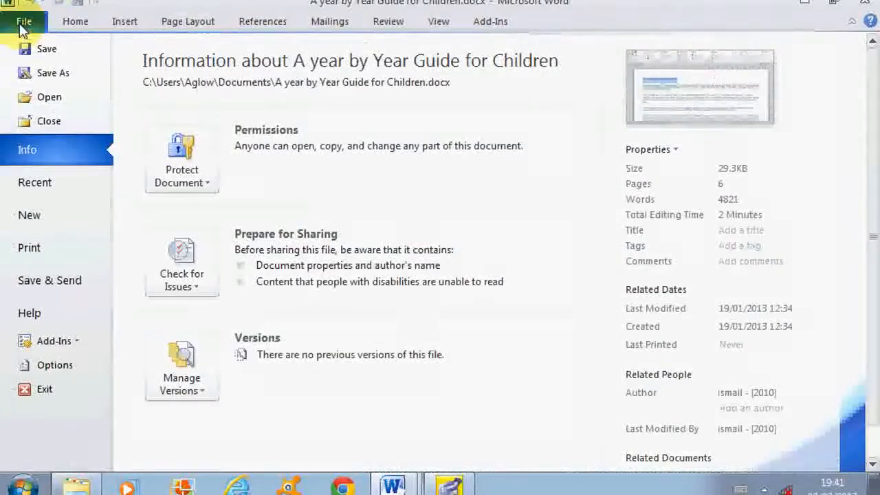
pyautogui.click(29, 250)
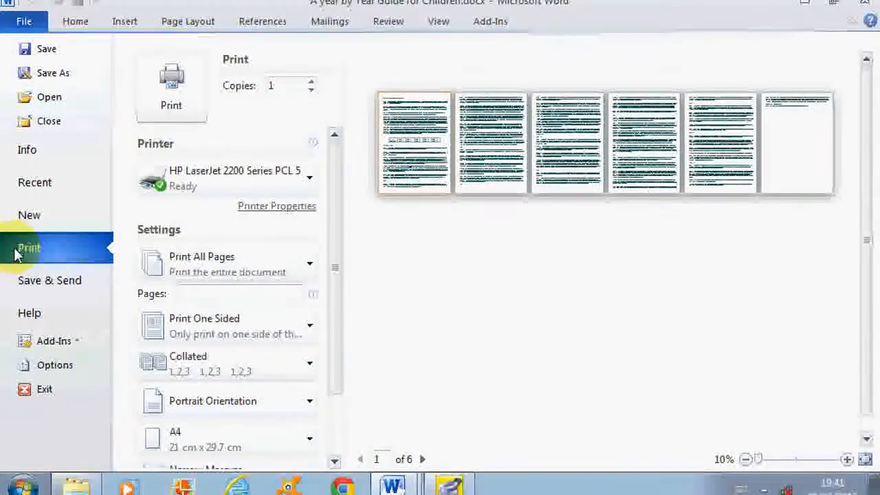
pyautogui.click(166, 23)
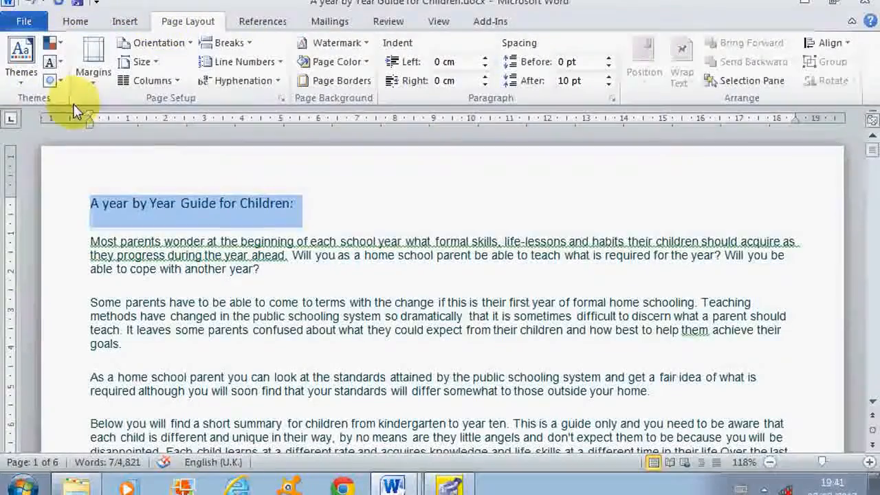
# Step: Set custom margins of 1 cm at the top, bottom, left and right for the whole document
pyautogui.click(92, 75)
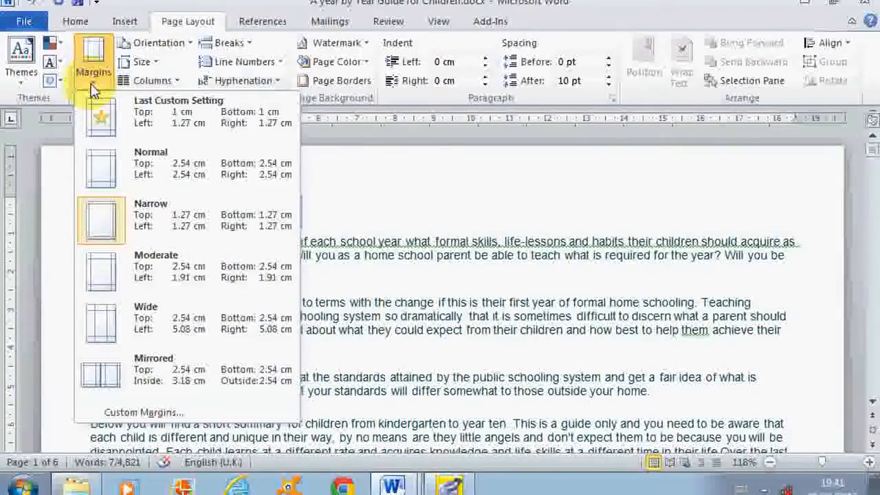
pyautogui.click(129, 413)
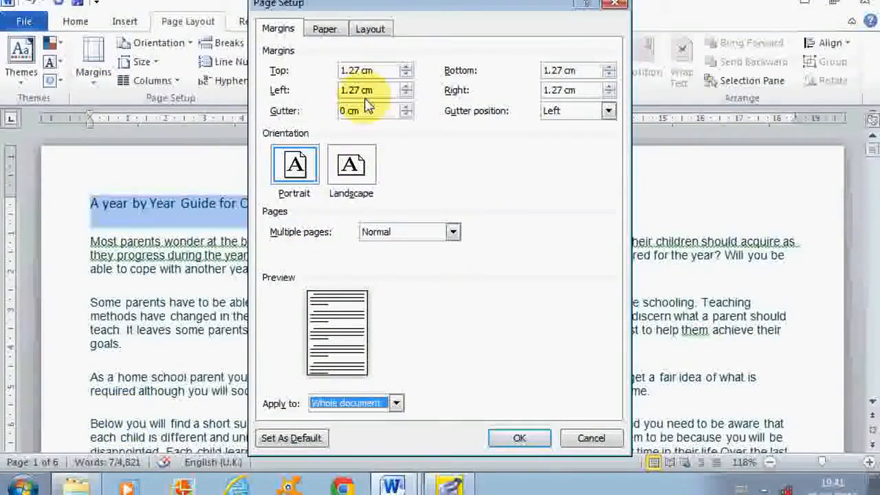
pyautogui.click(406, 75)
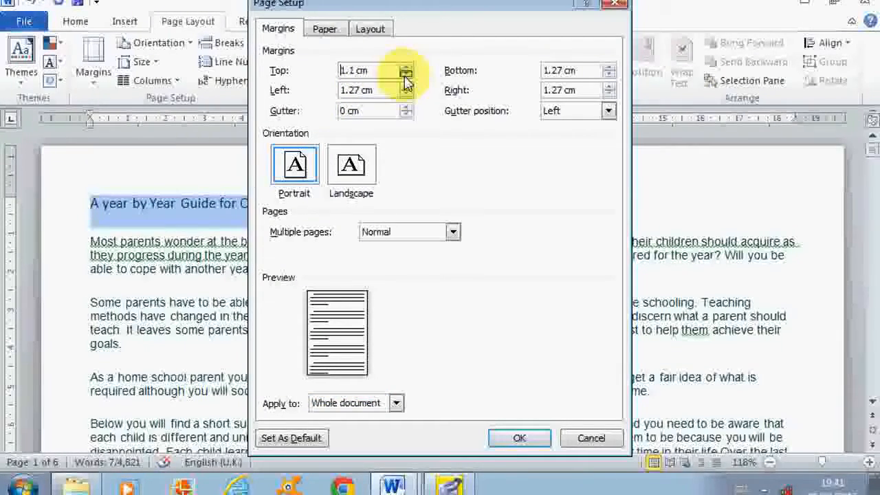
pyautogui.click(405, 74)
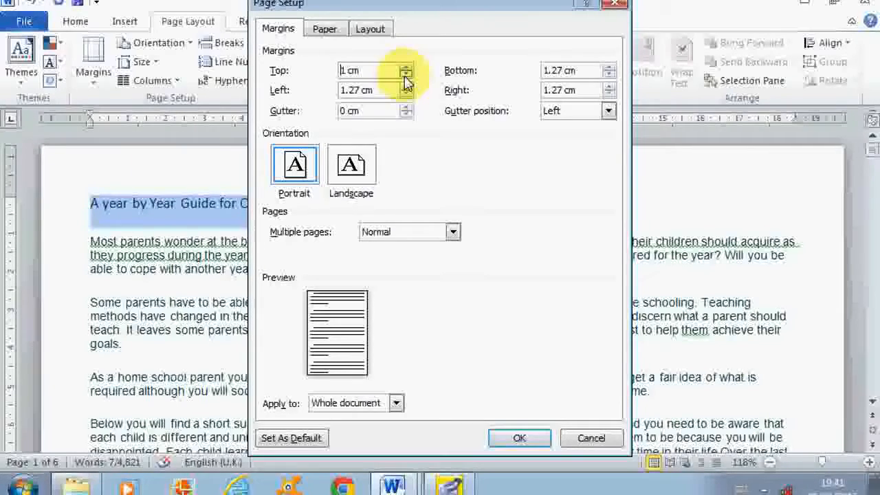
pyautogui.click(608, 94)
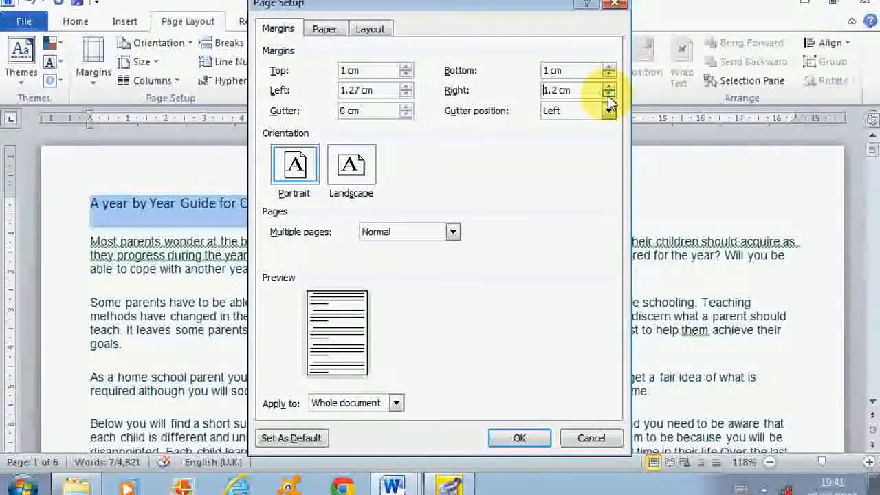
pyautogui.click(609, 96)
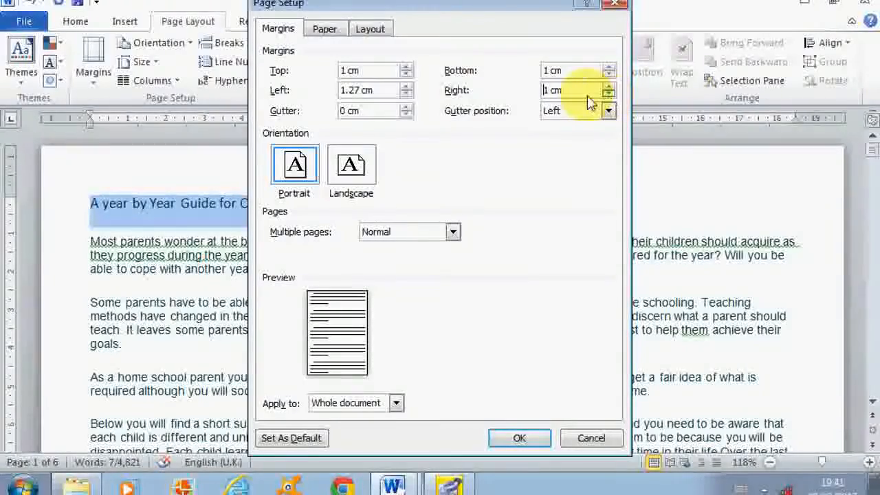
pyautogui.click(406, 95)
pyautogui.click(405, 95)
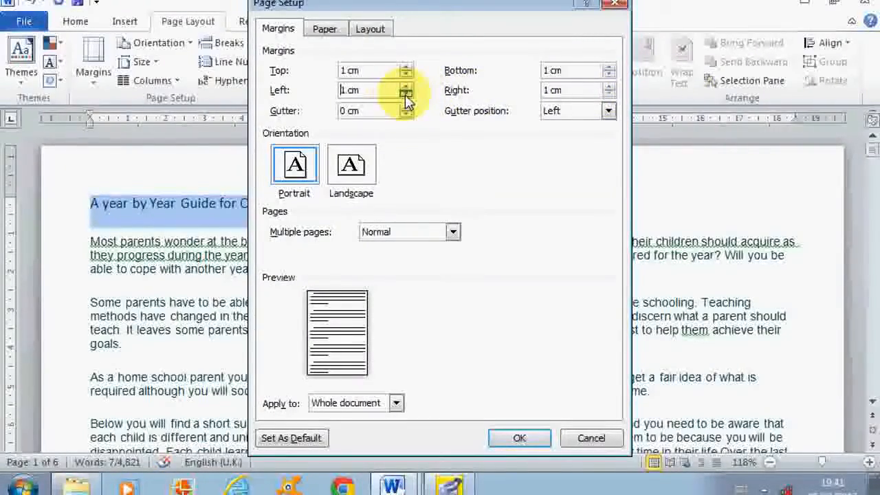
pyautogui.click(529, 440)
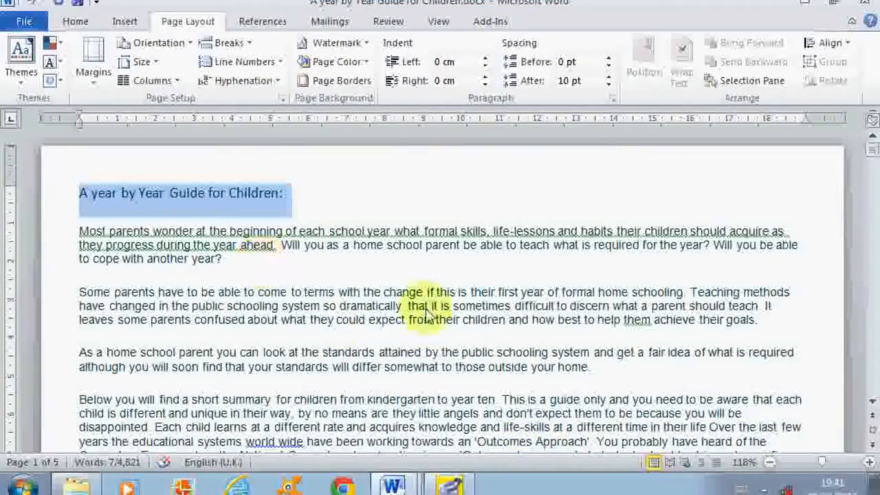
# Step: Check in the print preview how many pages the document takes with the 1 cm margins
pyautogui.click(27, 22)
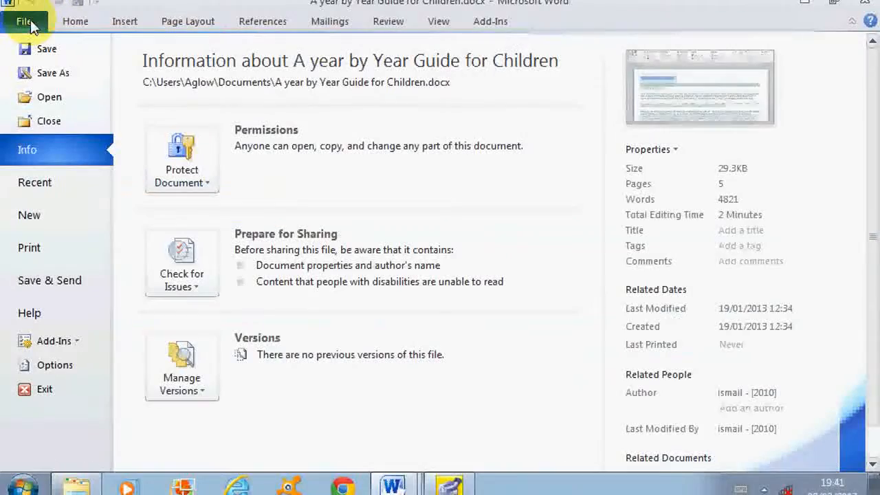
pyautogui.click(30, 249)
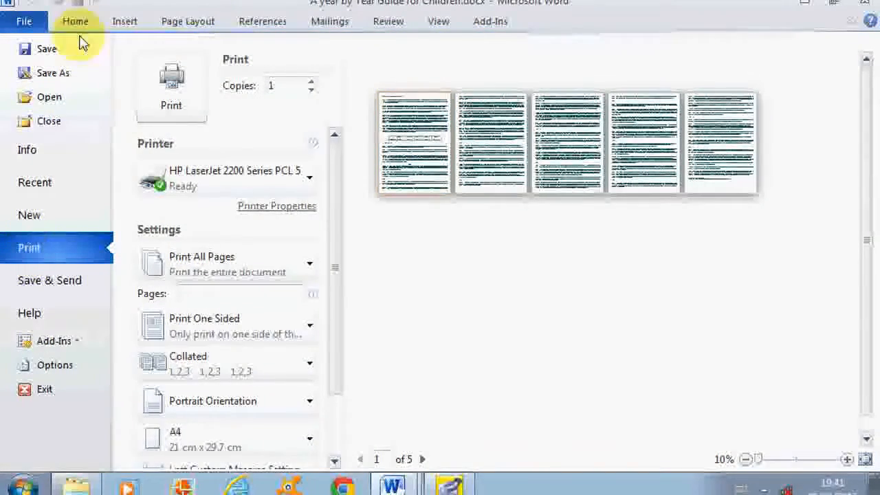
pyautogui.click(187, 23)
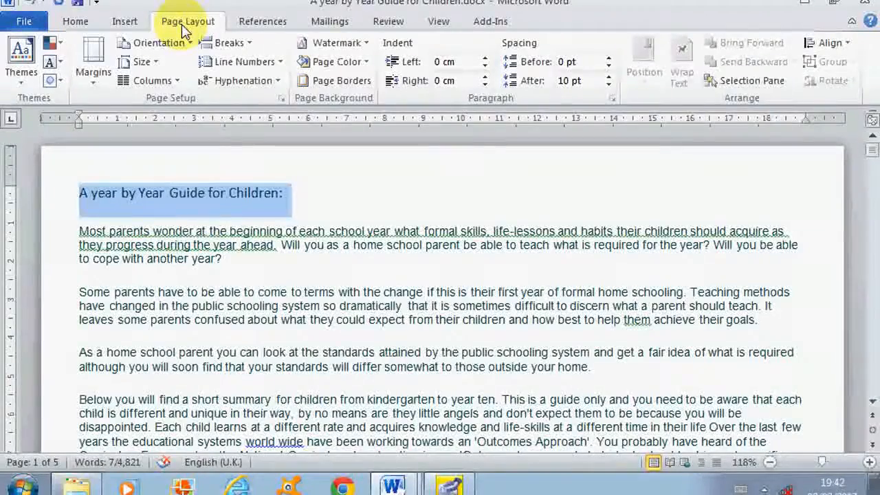
# Step: Apply the Normal margin preset of 2.54 cm on all sides and check the page count in the print preview
pyautogui.click(92, 65)
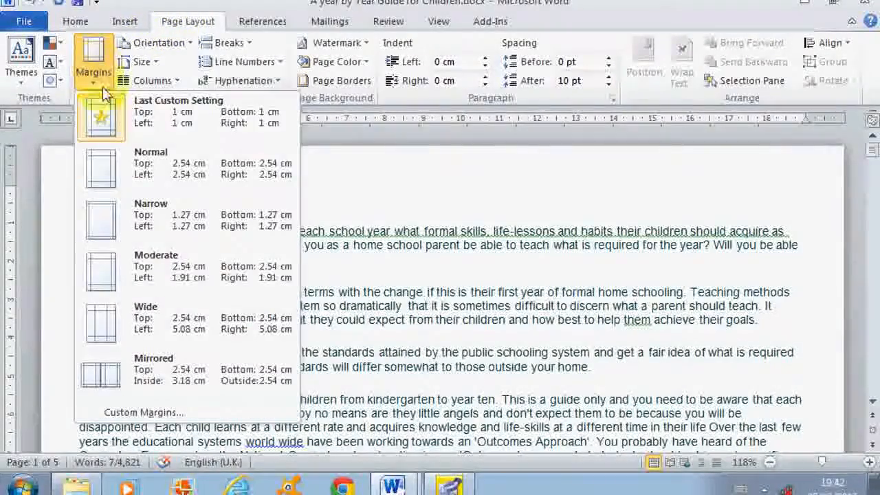
pyautogui.click(141, 168)
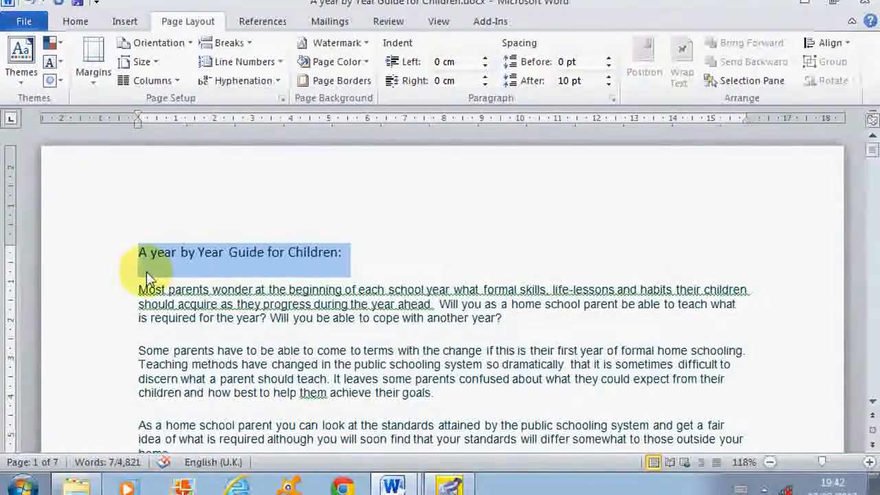
pyautogui.click(24, 22)
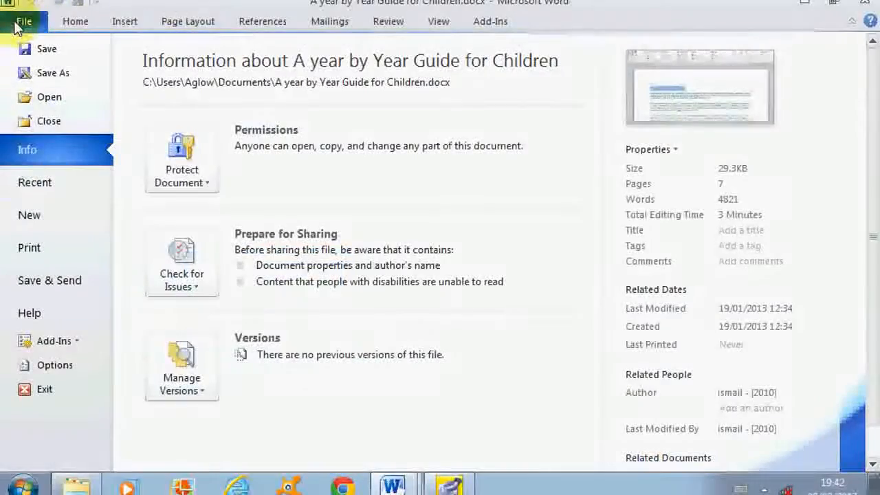
pyautogui.click(29, 251)
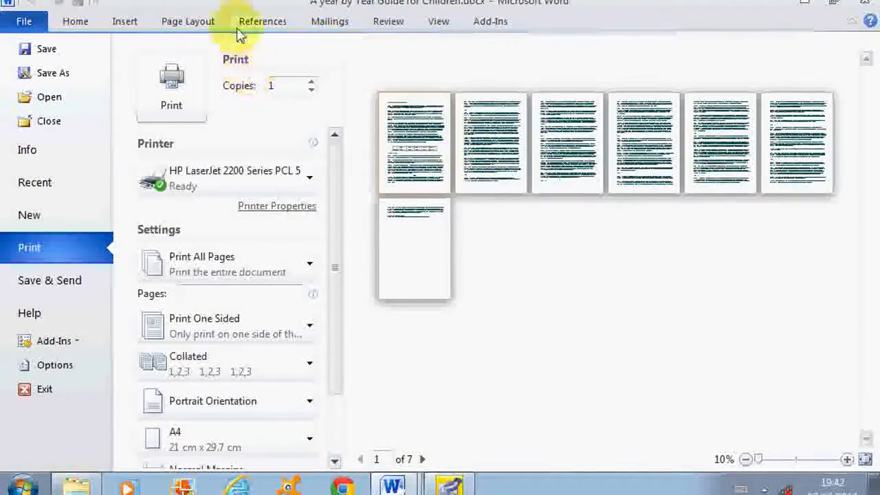
pyautogui.click(202, 23)
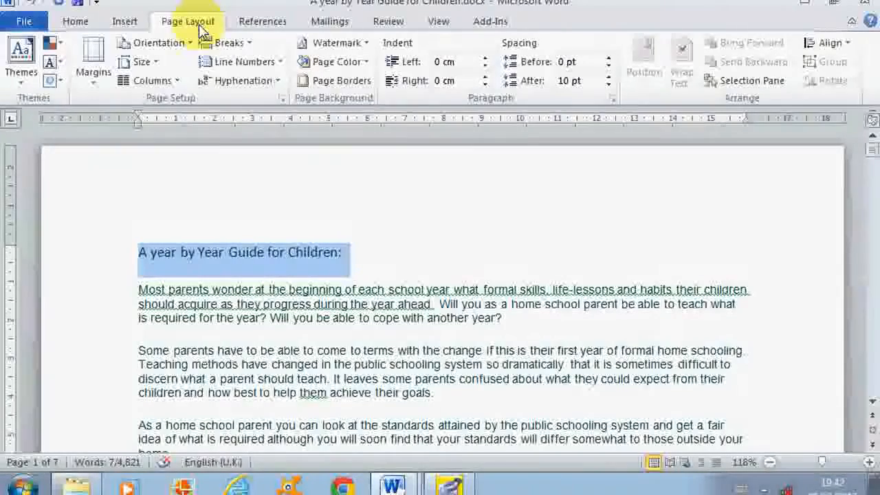
# Step: Change the measurement units to Inches in the advanced display options
pyautogui.click(91, 72)
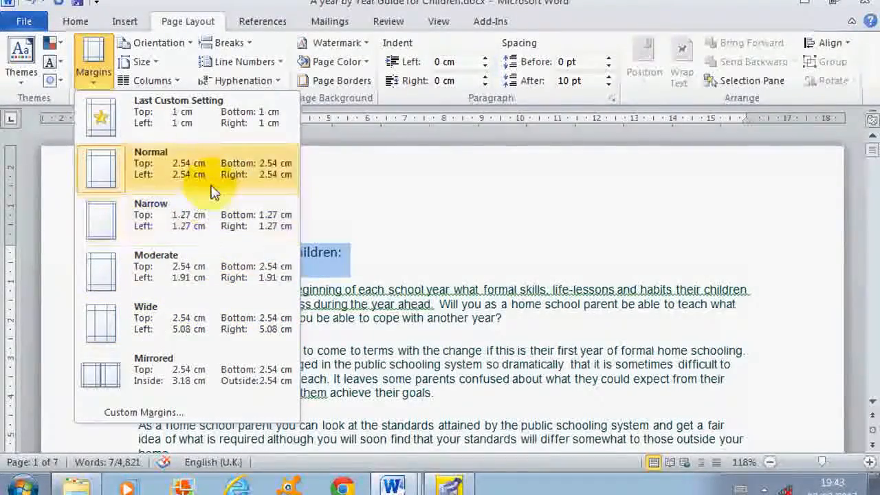
pyautogui.click(332, 184)
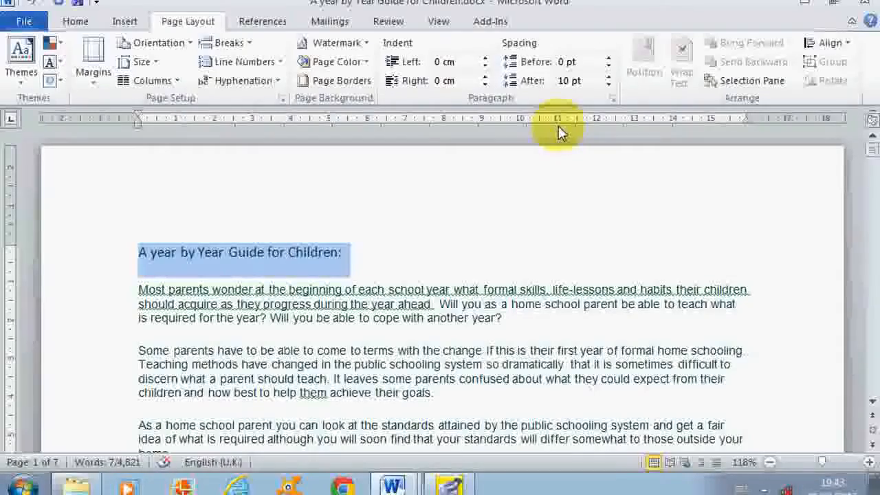
pyautogui.click(26, 23)
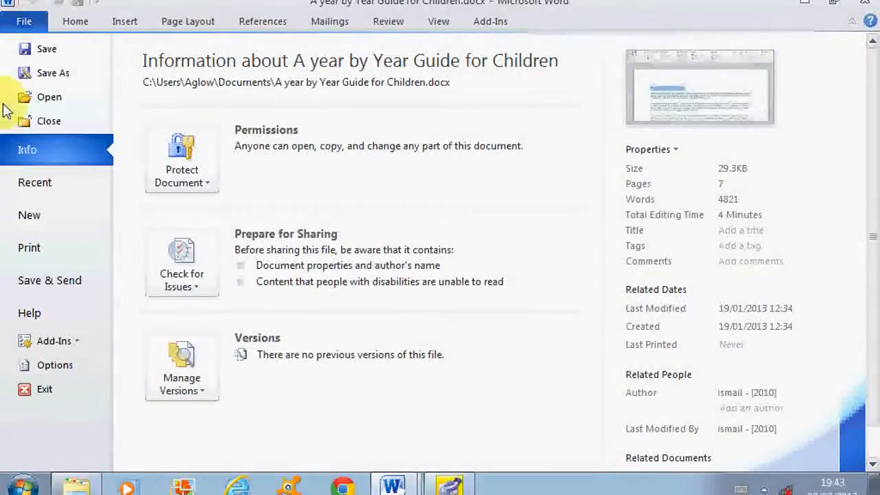
pyautogui.click(41, 367)
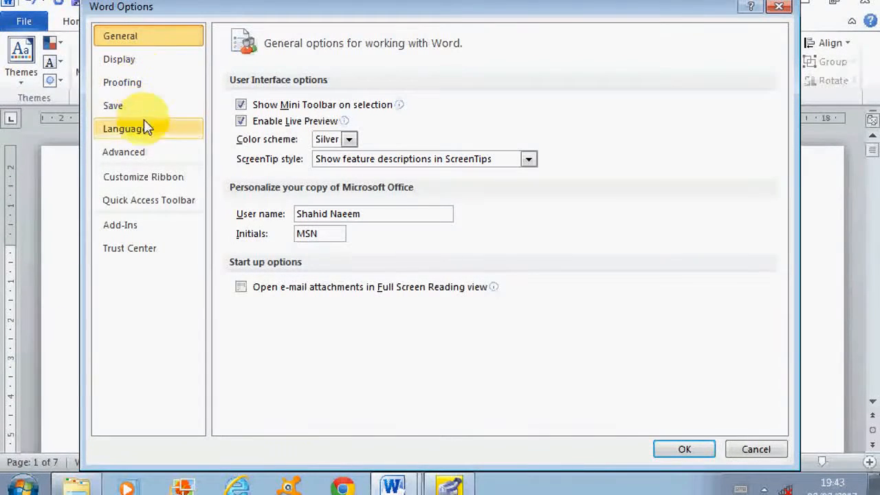
pyautogui.click(147, 159)
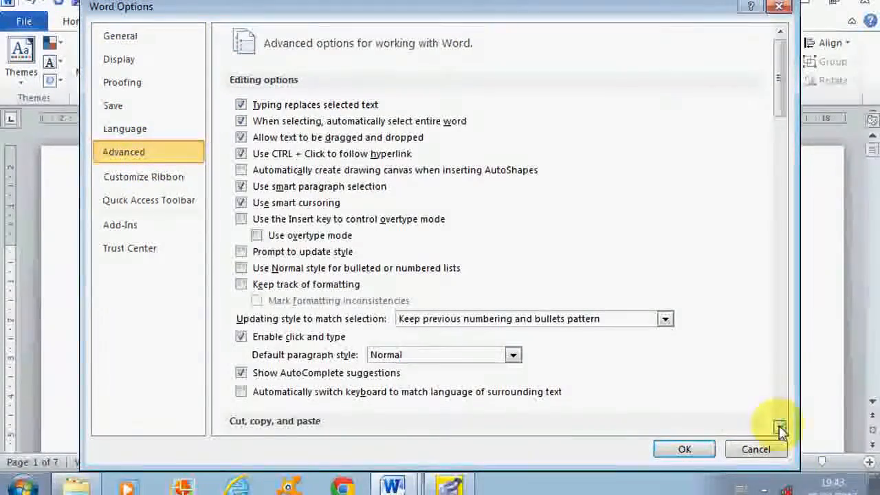
pyautogui.scroll(-8, 780, 427)
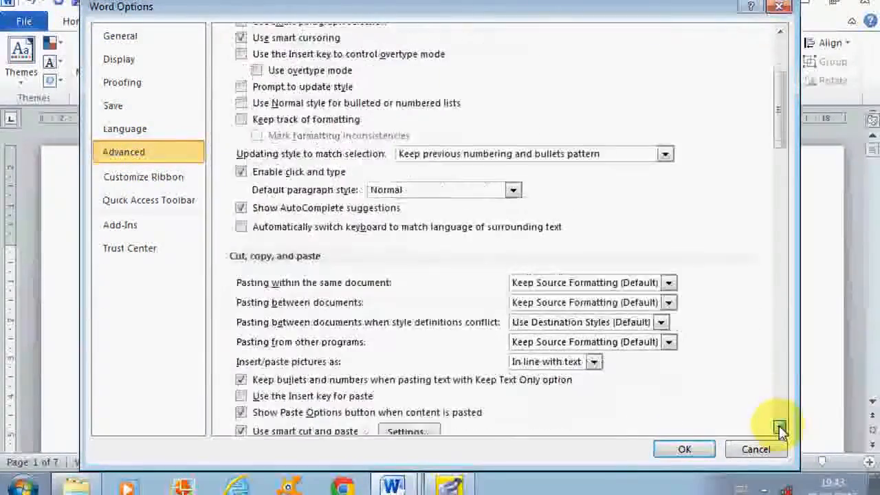
pyautogui.scroll(-10, 780, 427)
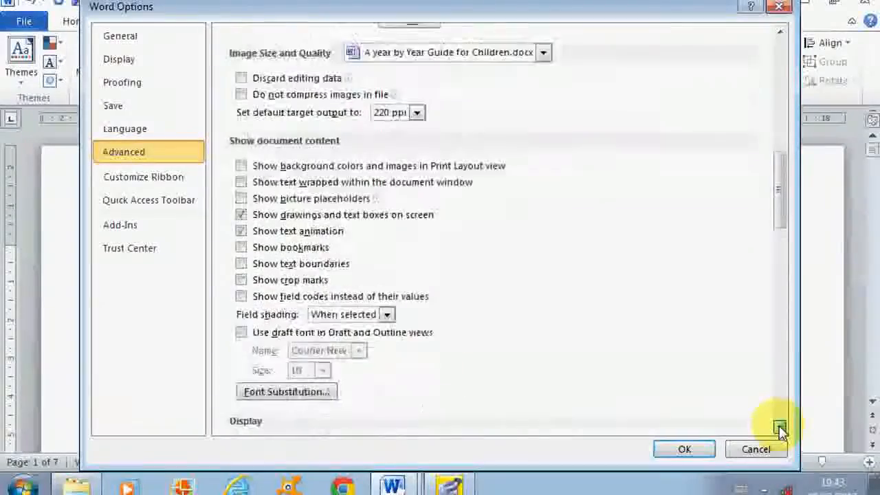
pyautogui.scroll(-10, 780, 427)
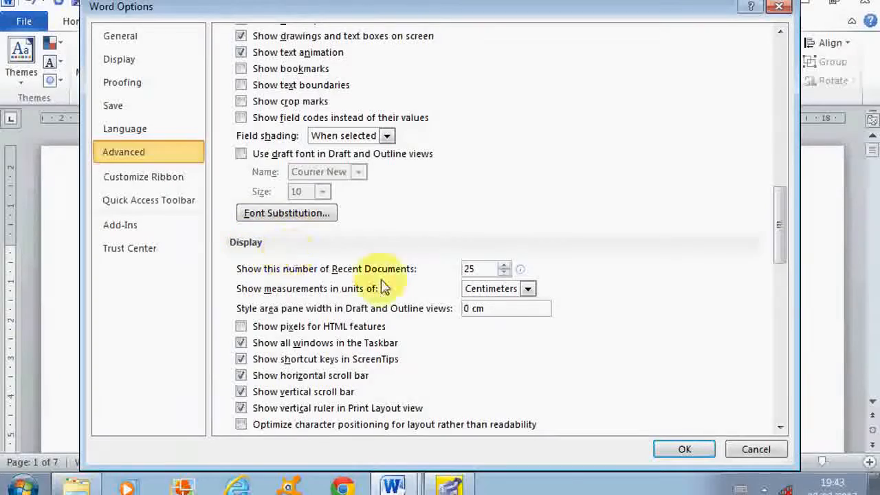
pyautogui.click(527, 289)
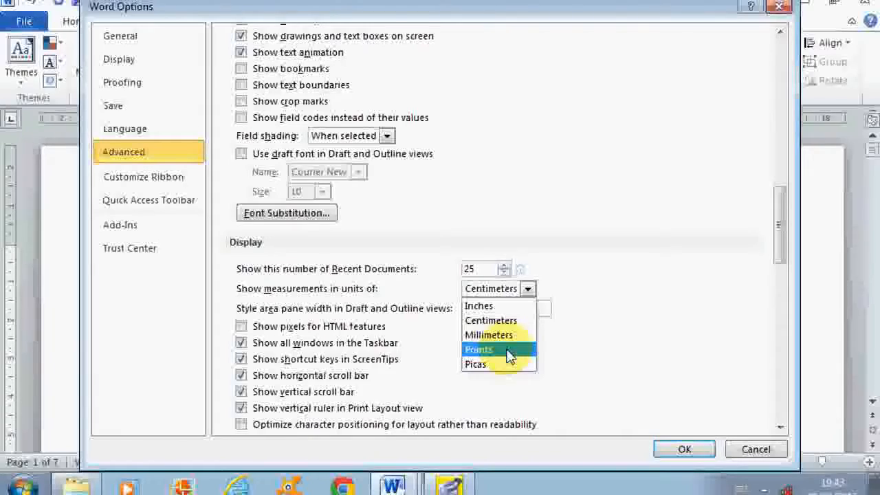
pyautogui.click(502, 306)
pyautogui.click(676, 448)
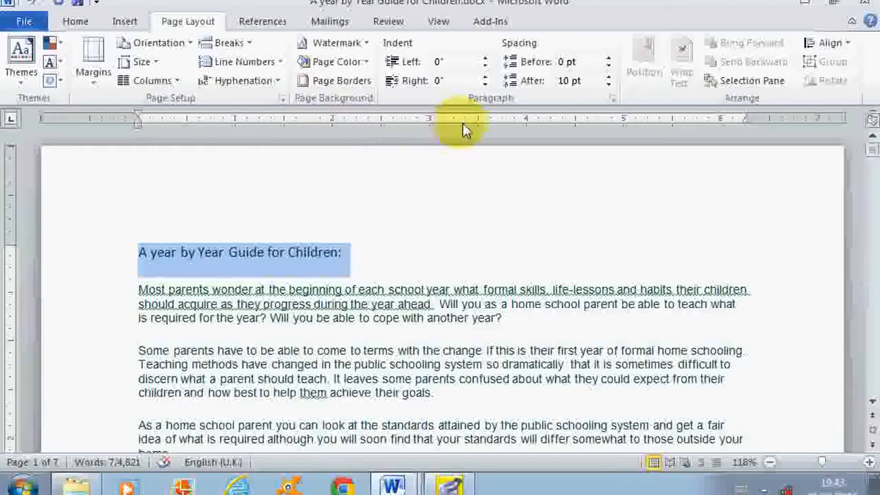
# Step: Review the margin presets and the custom margin settings expressed in inches
pyautogui.click(94, 82)
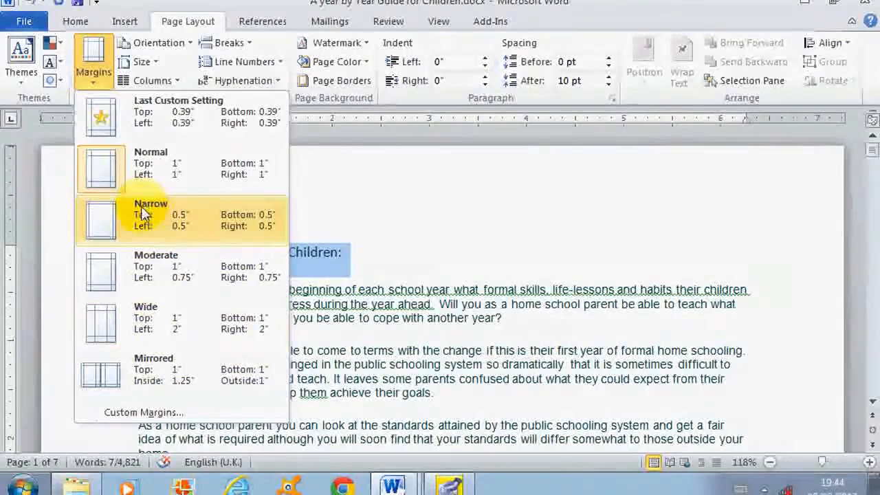
pyautogui.click(145, 413)
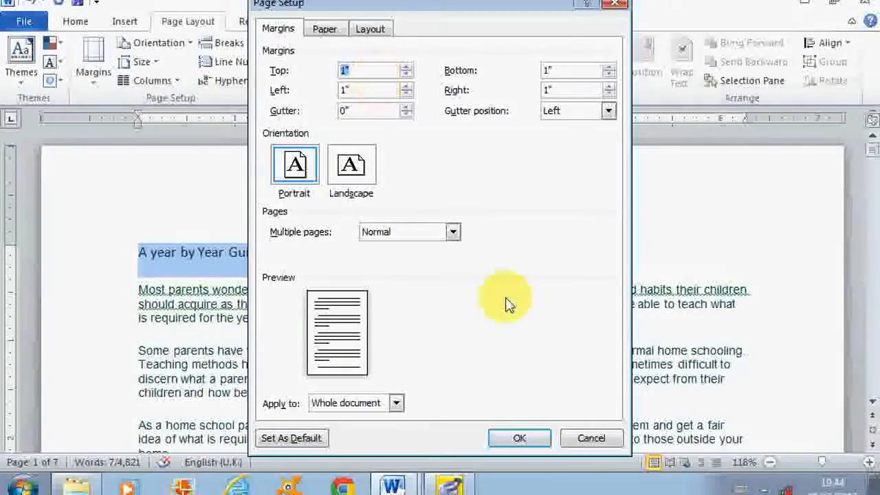
pyautogui.click(521, 439)
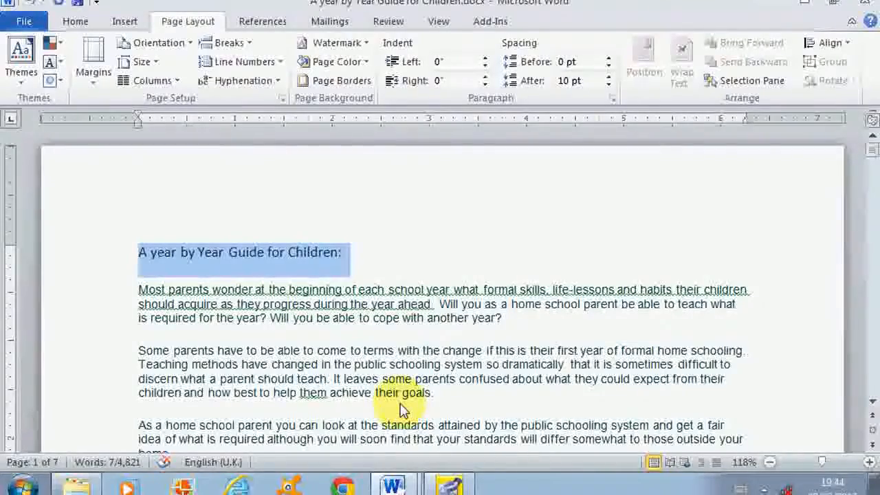
# Step: Inspect the first page in portrait orientation in the print preview, zoomed to show one whole page
pyautogui.click(167, 55)
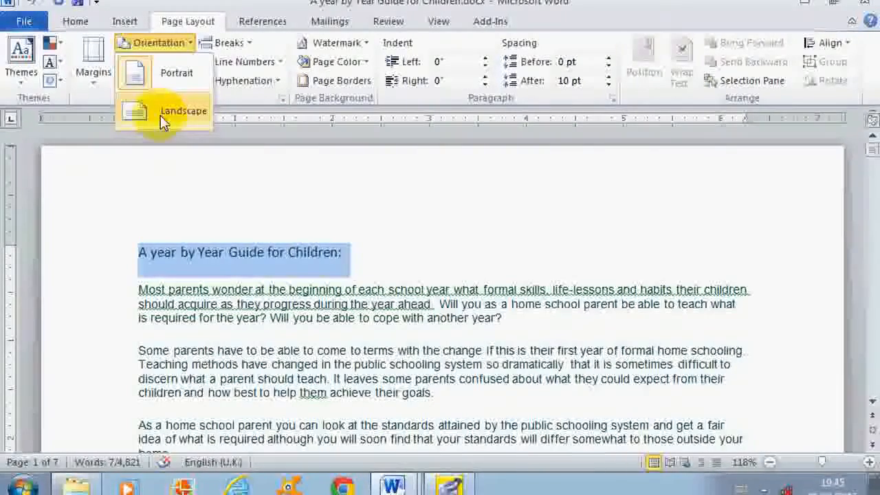
pyautogui.click(21, 23)
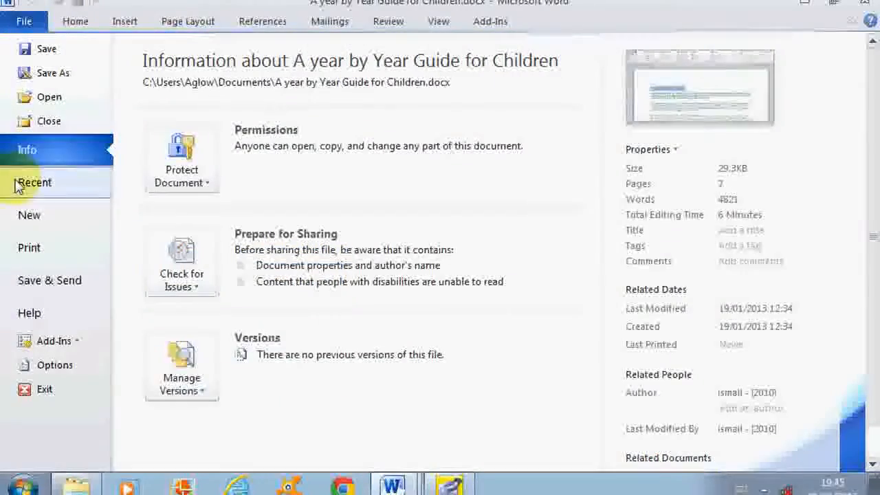
pyautogui.click(25, 247)
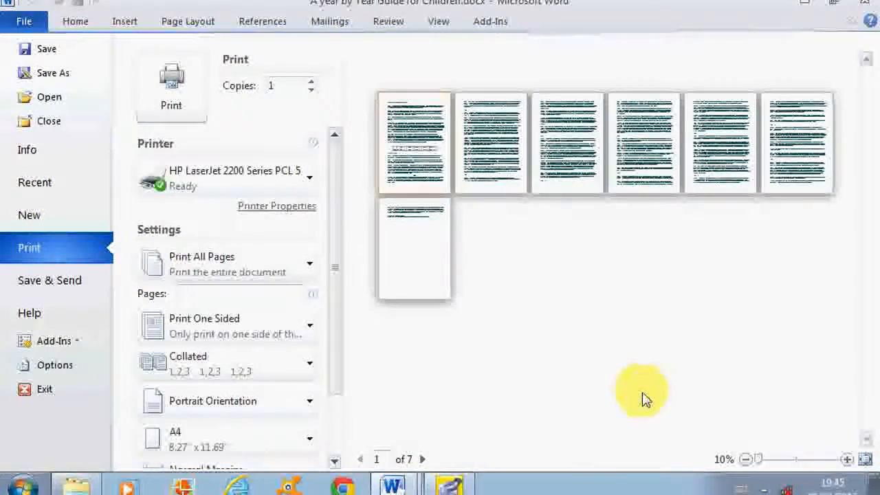
pyautogui.click(864, 459)
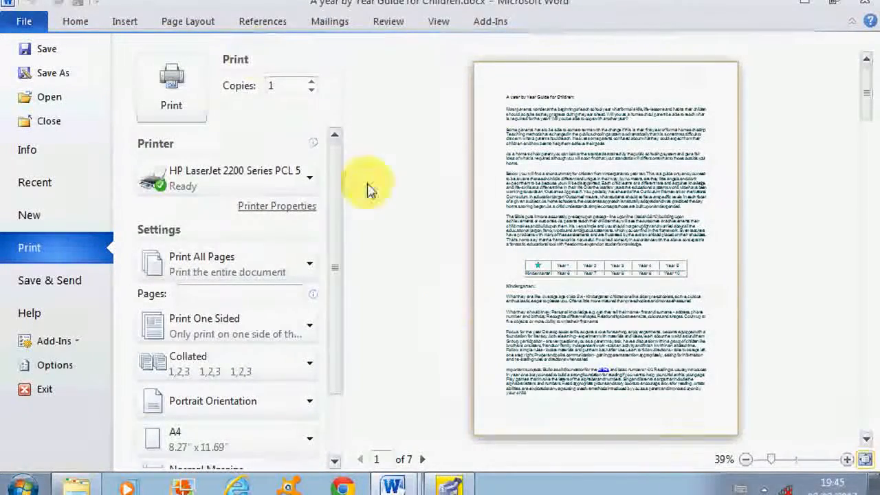
pyautogui.click(206, 22)
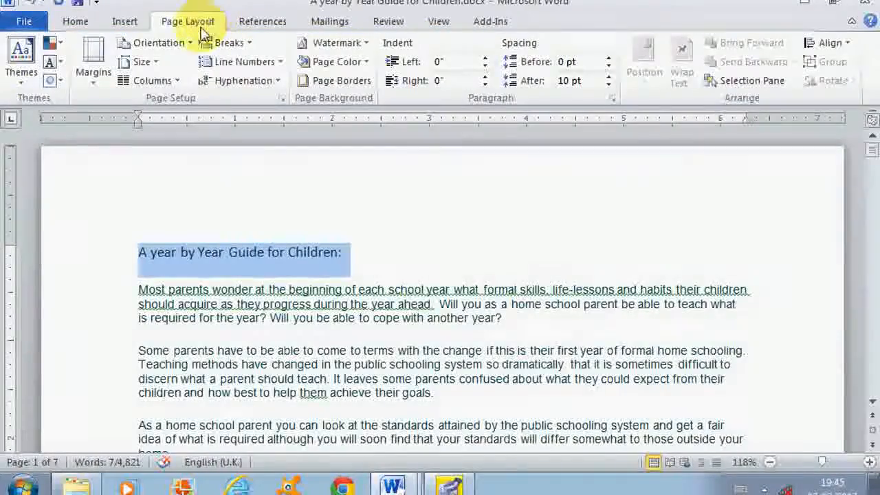
# Step: Change the page orientation to Landscape and check the result in the print preview
pyautogui.click(163, 42)
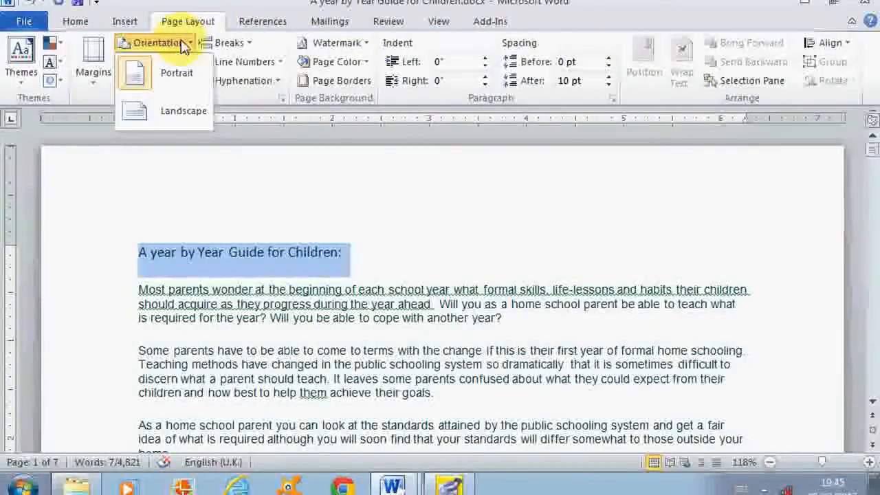
pyautogui.click(180, 112)
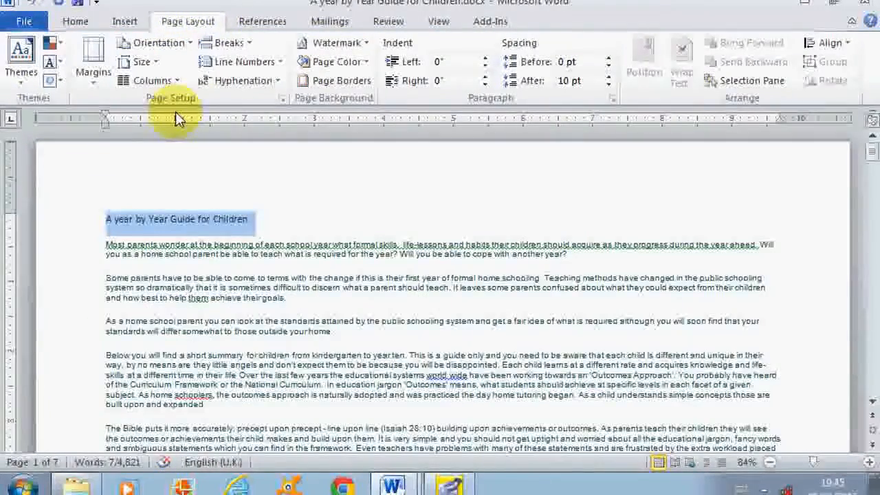
pyautogui.click(27, 23)
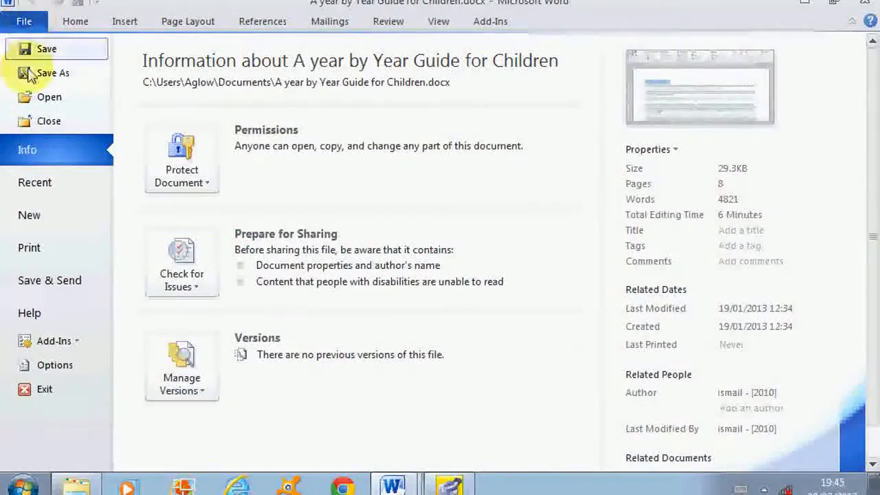
pyautogui.click(48, 248)
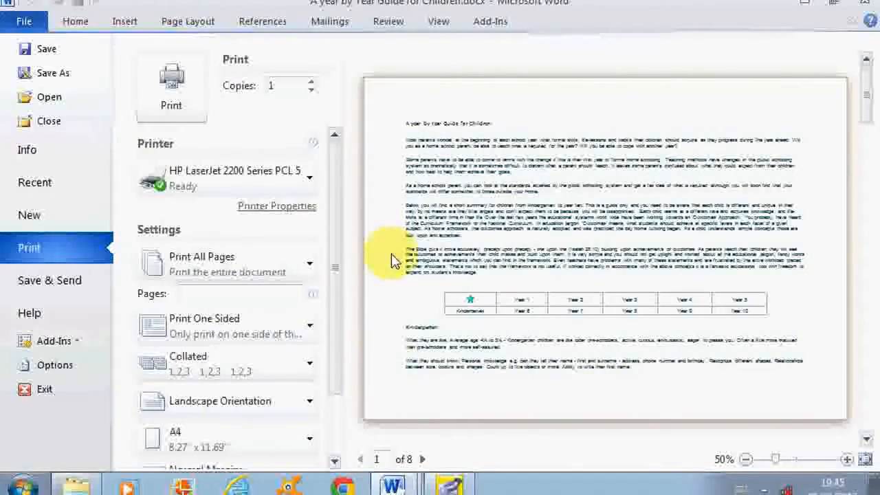
pyautogui.click(168, 25)
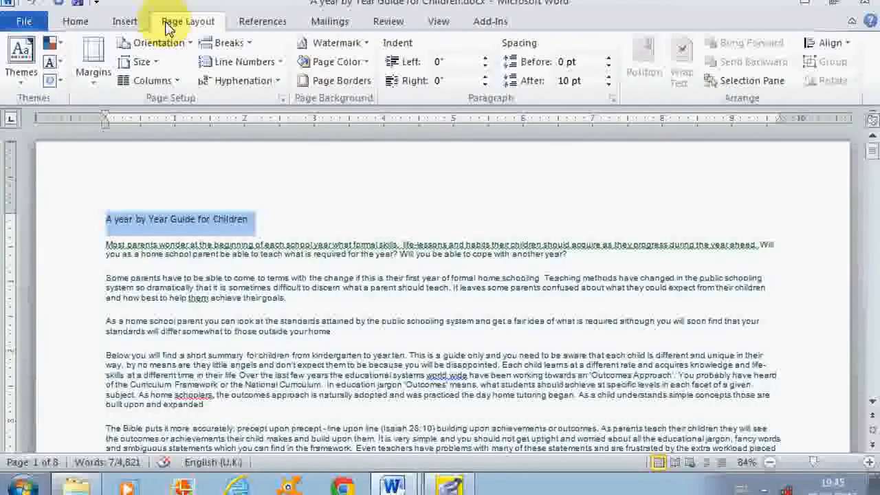
# Step: Set the page orientation back to Portrait
pyautogui.click(159, 43)
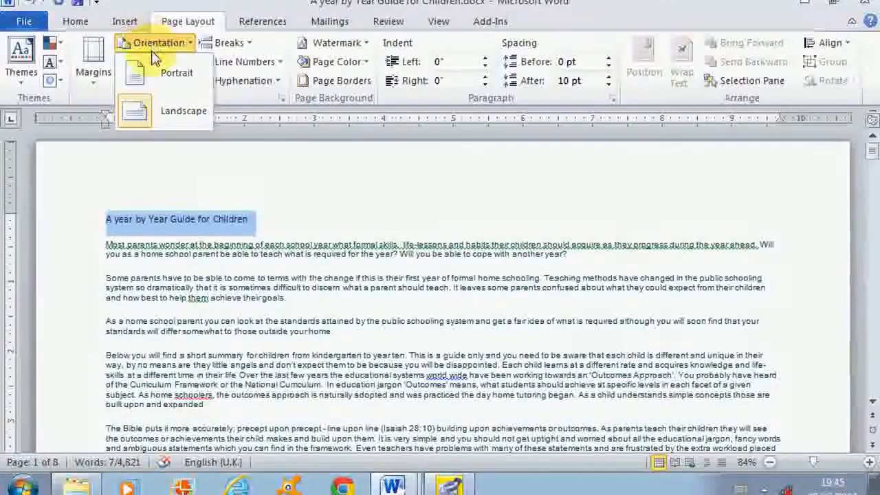
pyautogui.click(154, 72)
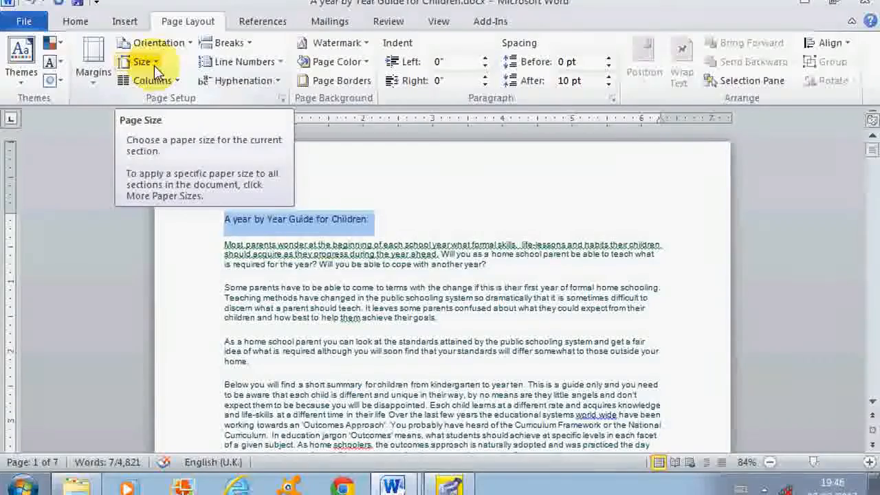
# Step: Review the available paper sizes and accept A4 for the whole document in the page setup
pyautogui.click(154, 65)
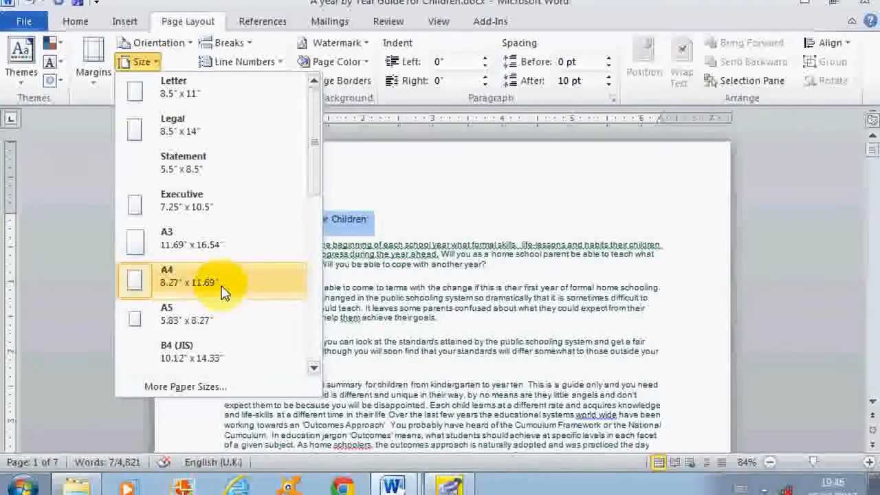
pyautogui.click(233, 388)
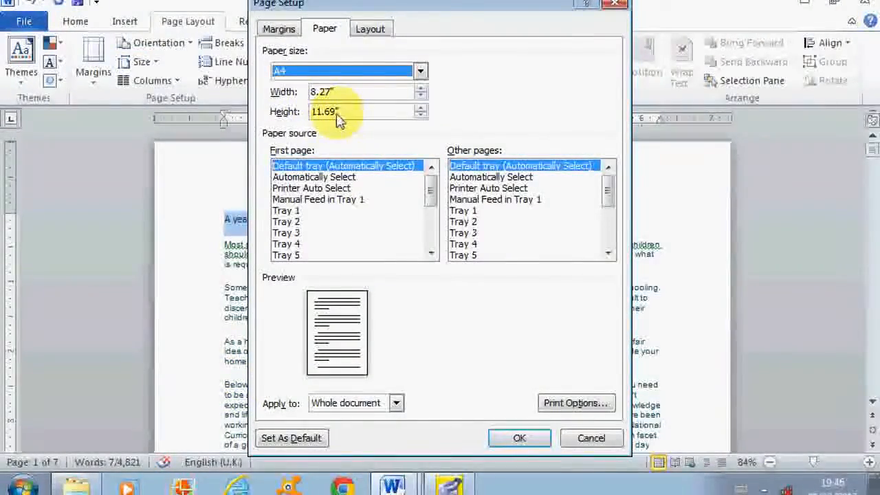
pyautogui.click(516, 439)
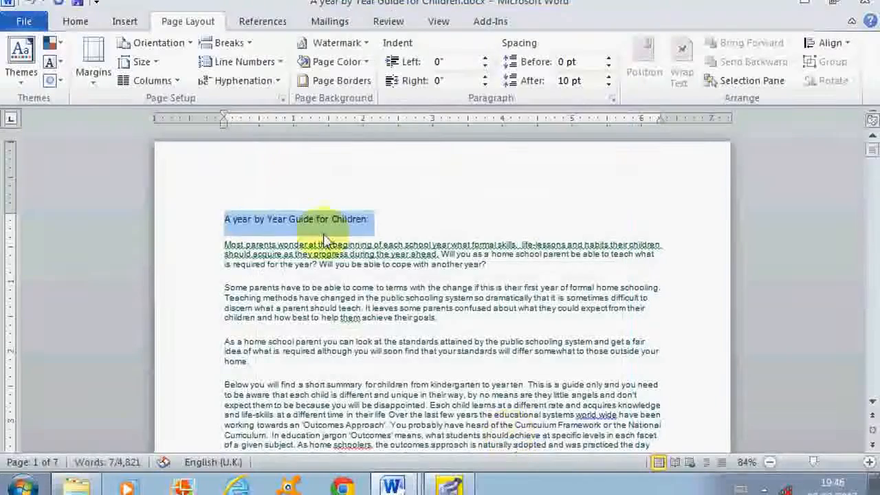
# Step: Lay out the document text in two columns
pyautogui.click(161, 87)
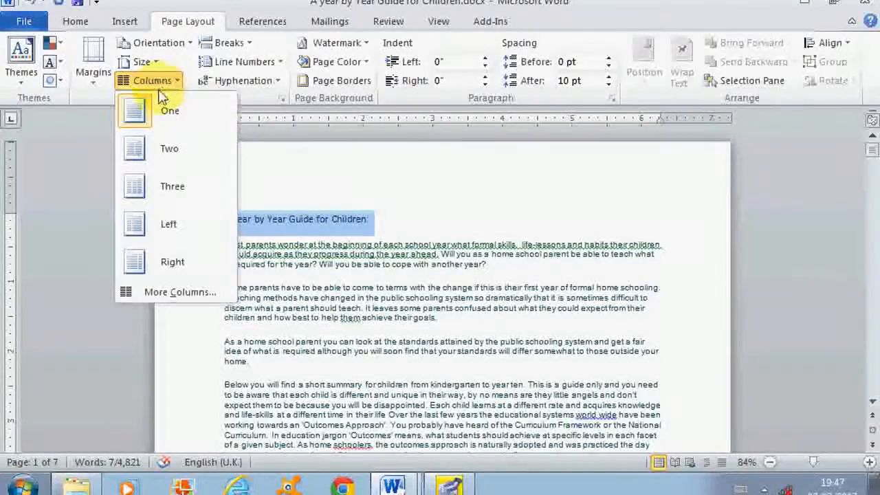
pyautogui.click(151, 155)
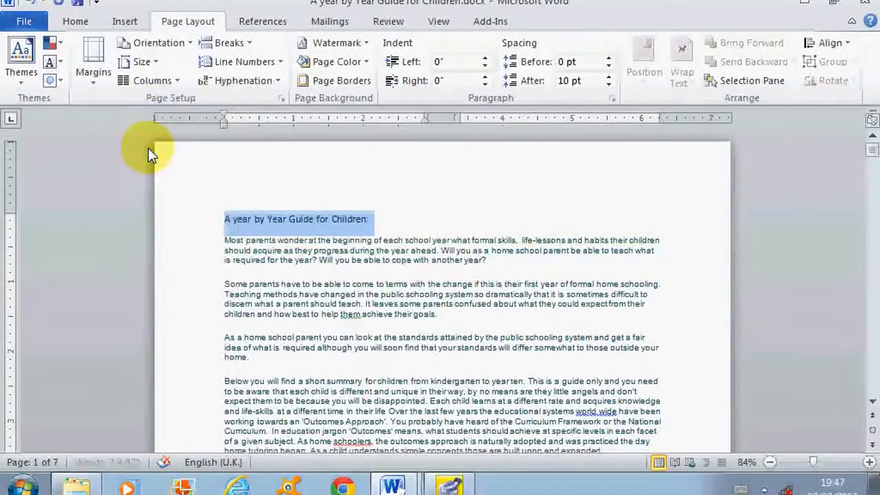
# Step: Lay out the body text below the title in two columns and check the result down the first page
pyautogui.click(326, 314)
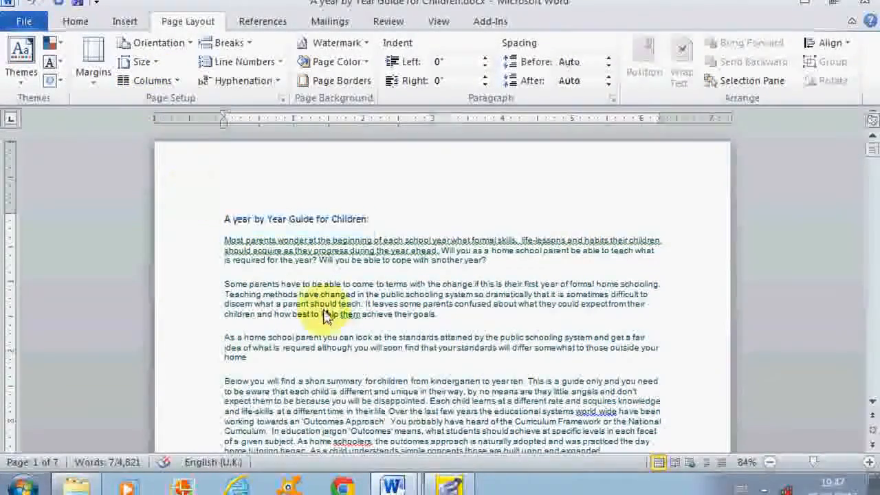
pyautogui.click(152, 81)
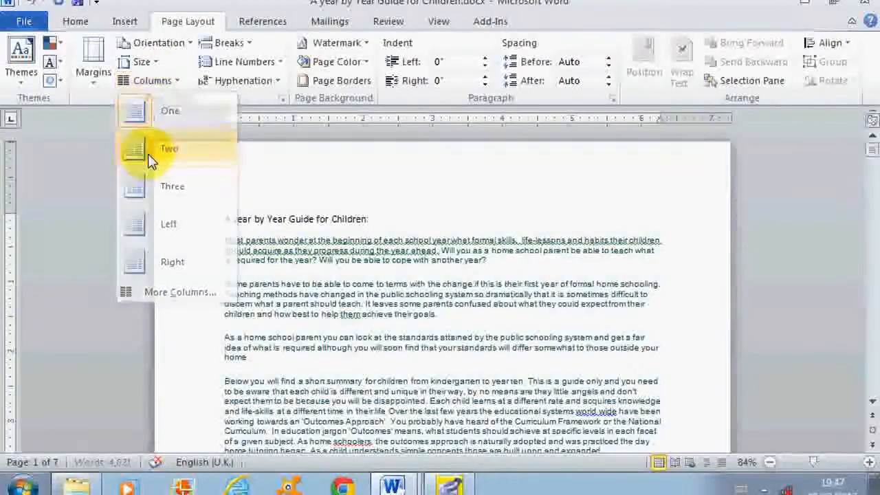
pyautogui.click(151, 157)
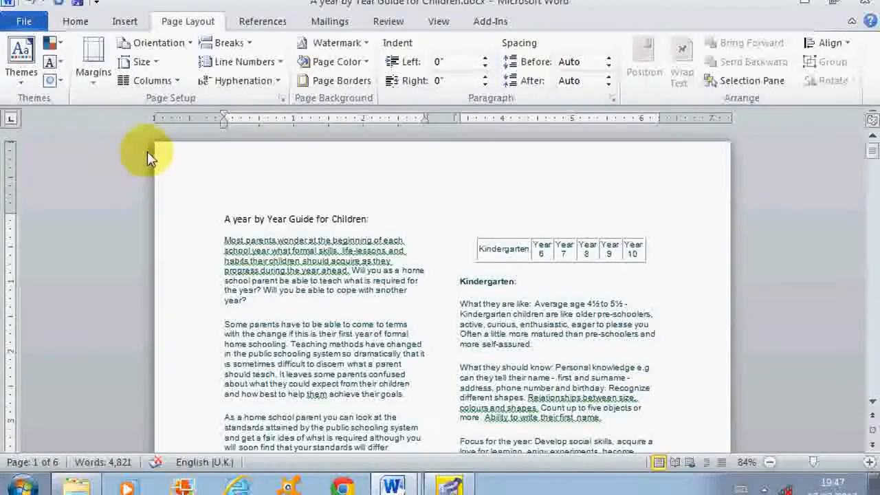
pyautogui.scroll(-10, 293, 245)
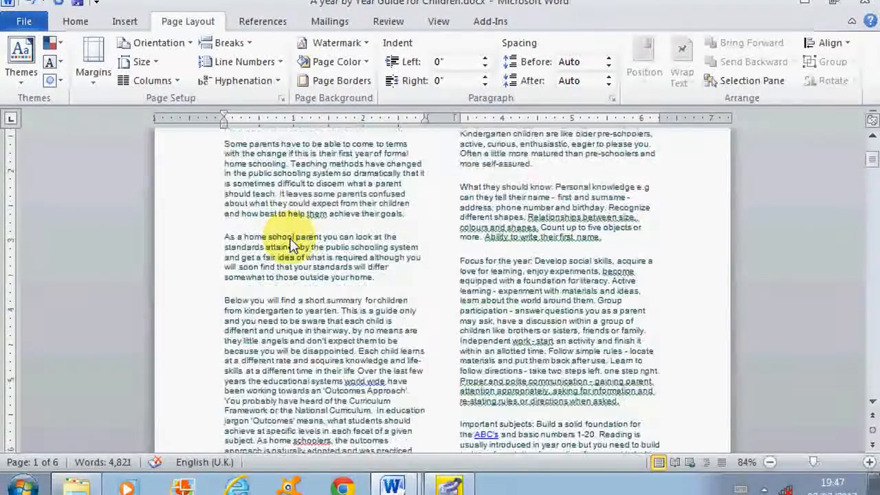
pyautogui.scroll(-12, 293, 242)
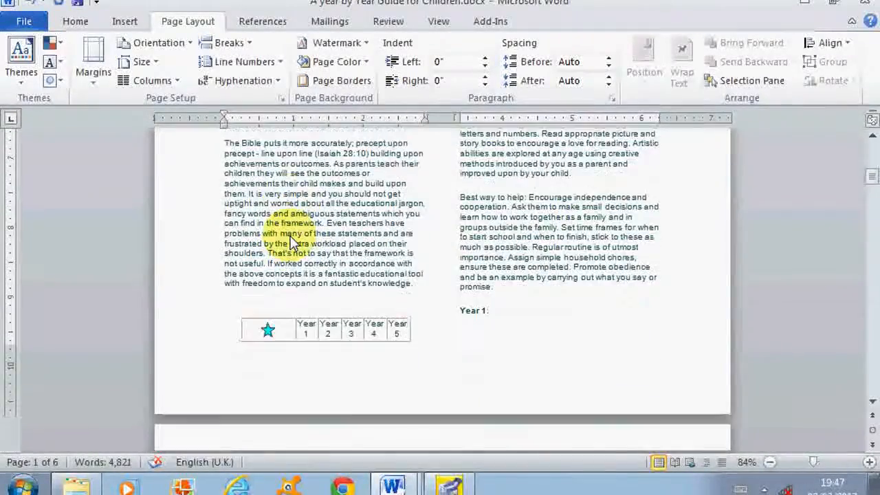
pyautogui.scroll(20, 293, 242)
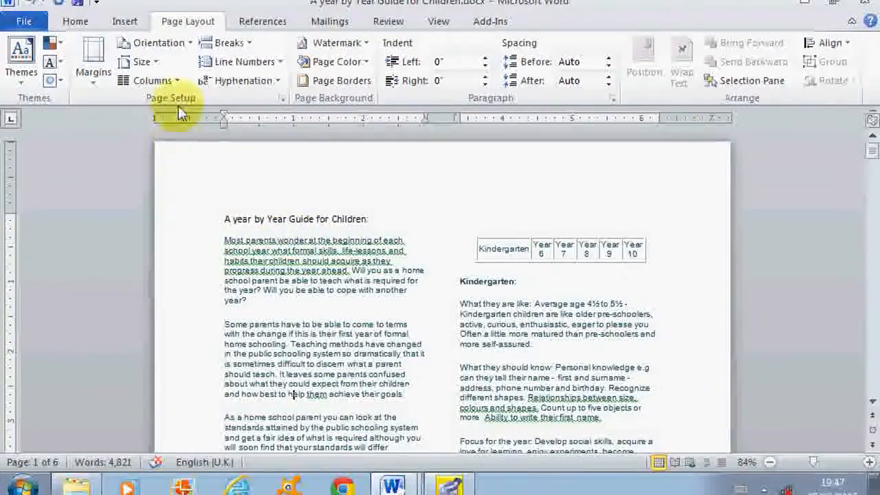
# Step: Set the body text in three columns, and after that in five equal-width columns applied to this section
pyautogui.click(175, 84)
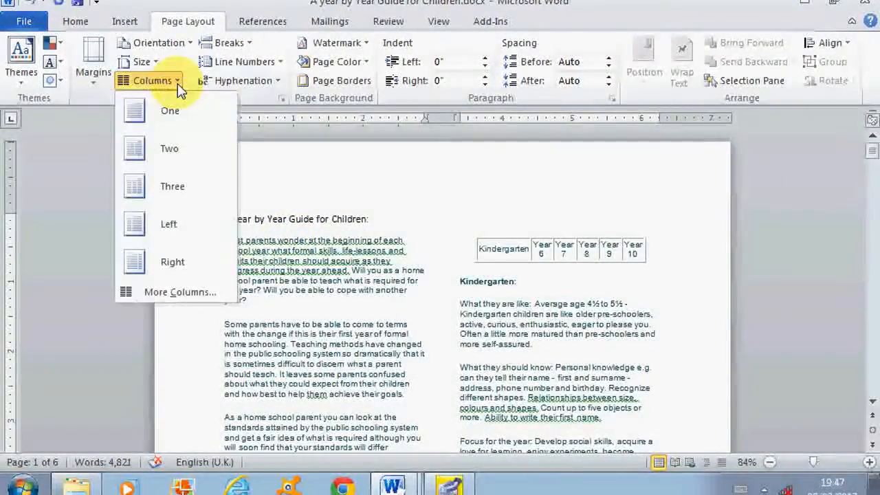
pyautogui.click(168, 187)
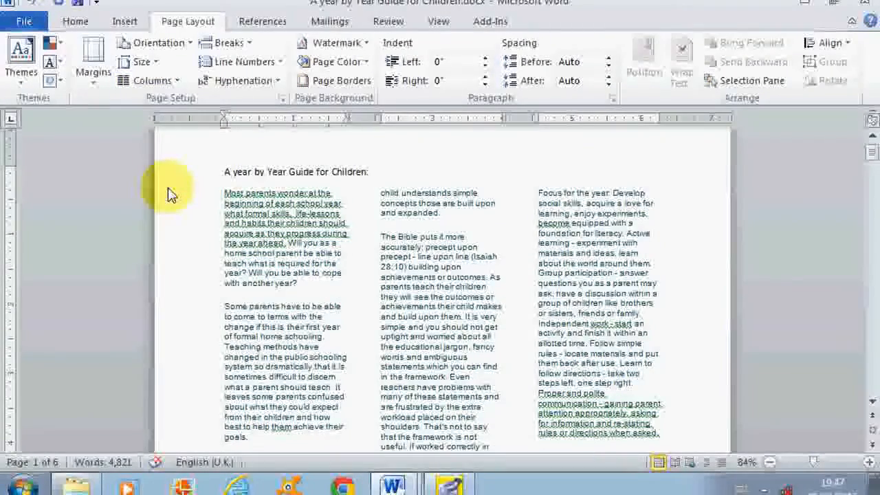
pyautogui.click(173, 81)
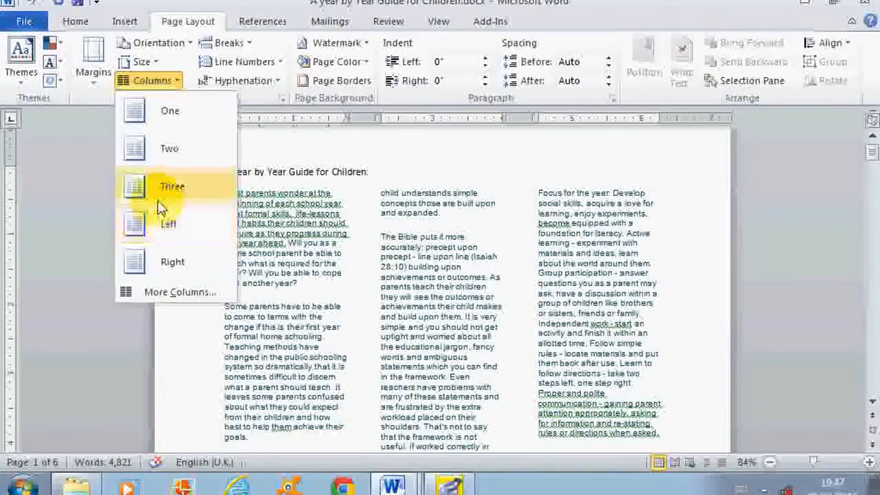
pyautogui.click(160, 294)
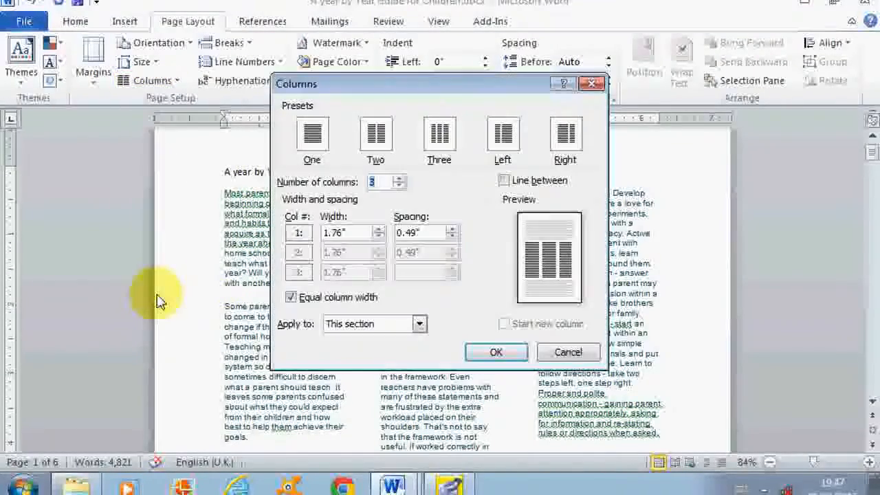
pyautogui.click(397, 178)
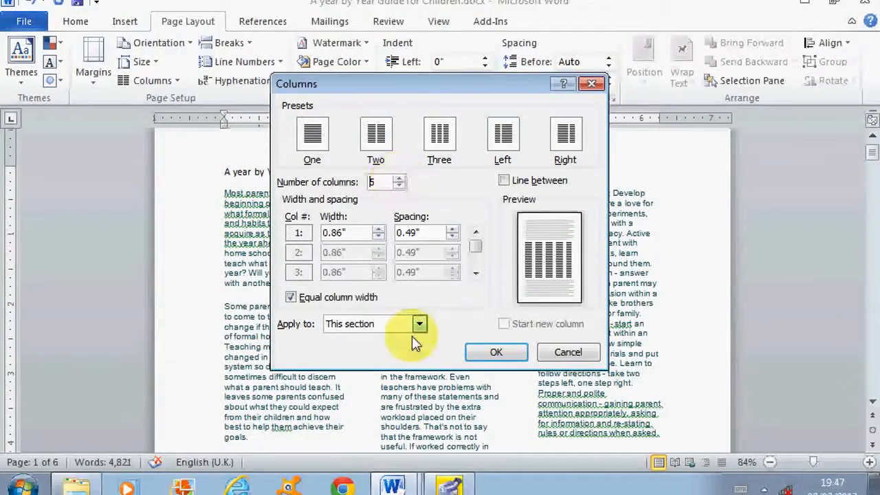
pyautogui.click(496, 353)
pyautogui.scroll(-5, 492, 356)
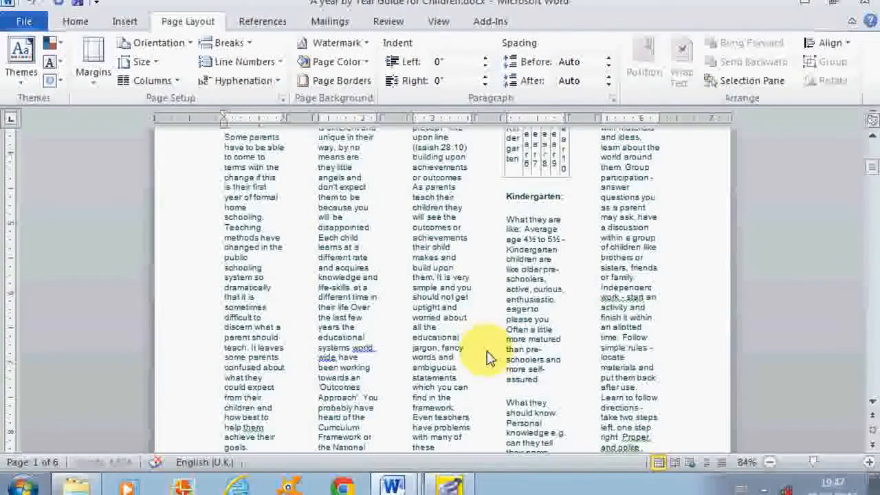
pyautogui.scroll(5, 486, 357)
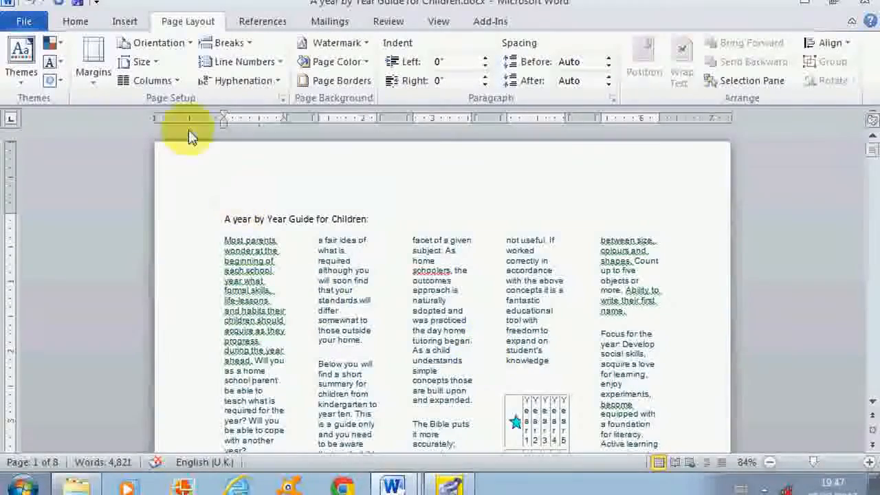
# Step: Return the body text to three columns and turn on continuous line numbering
pyautogui.click(166, 84)
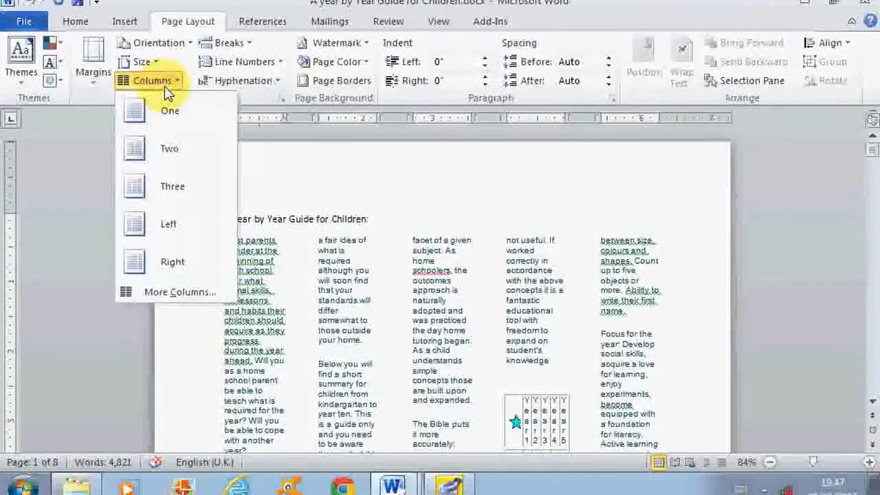
pyautogui.click(167, 183)
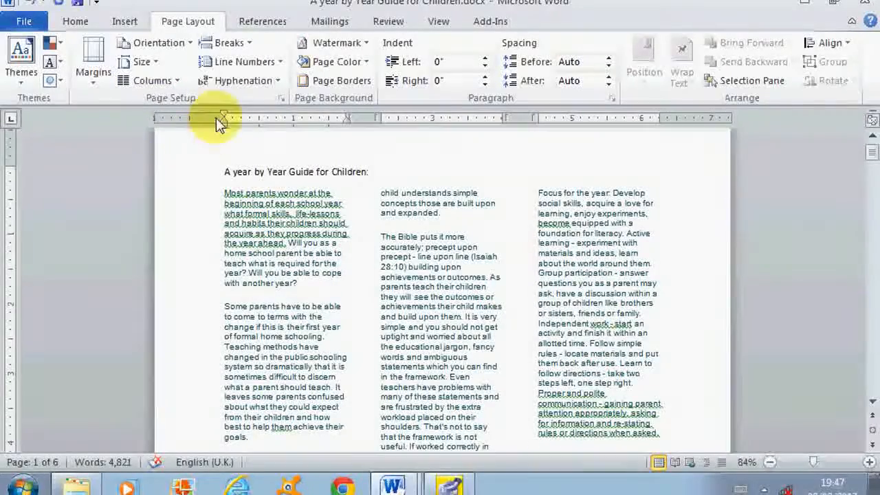
pyautogui.click(250, 62)
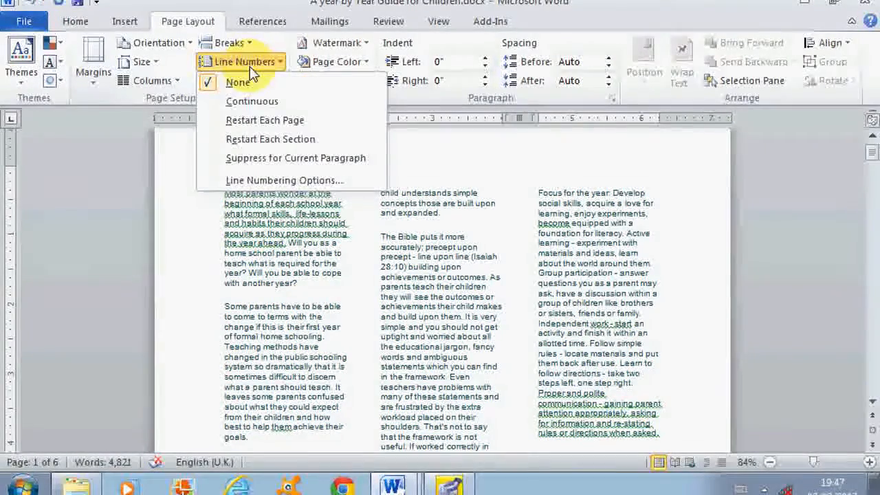
pyautogui.click(253, 103)
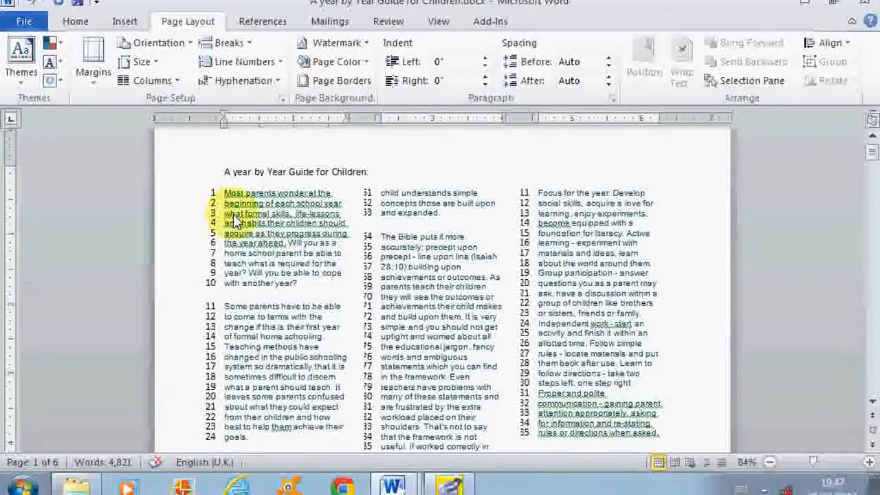
# Step: Examine how the continuous line numbers run down each of the three columns on the first page
pyautogui.scroll(-12, 250, 285)
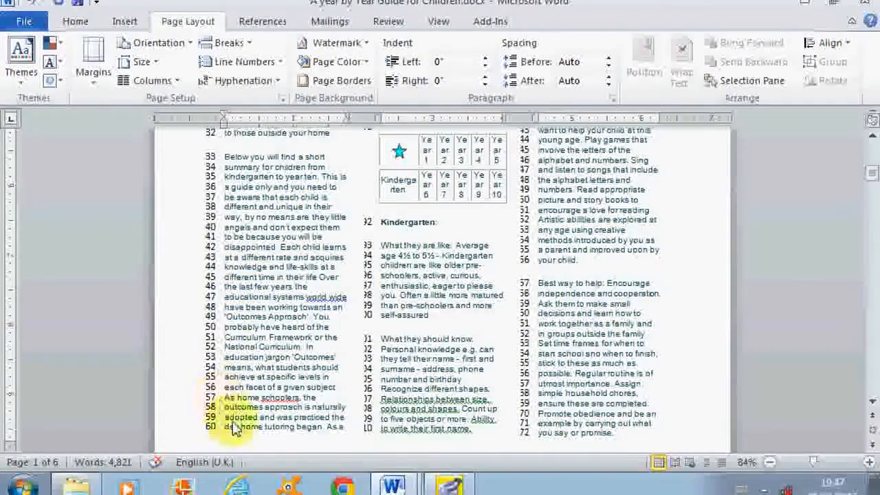
pyautogui.scroll(12, 242, 411)
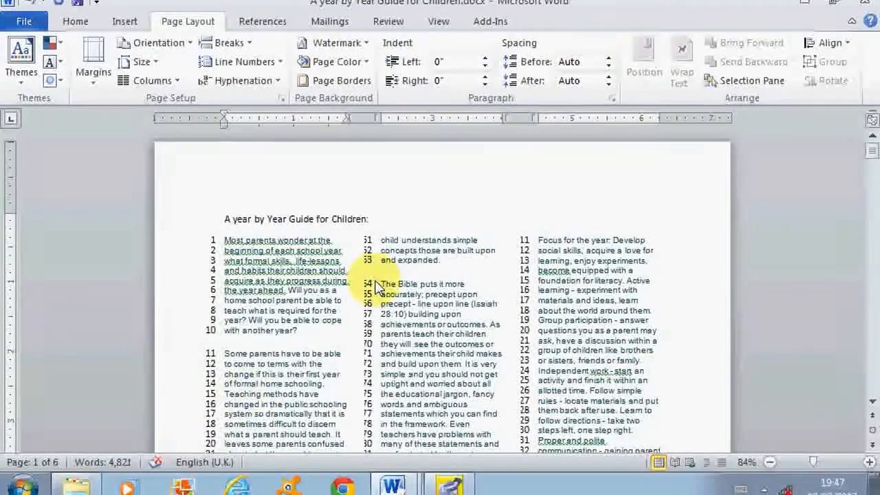
pyautogui.scroll(-15, 396, 265)
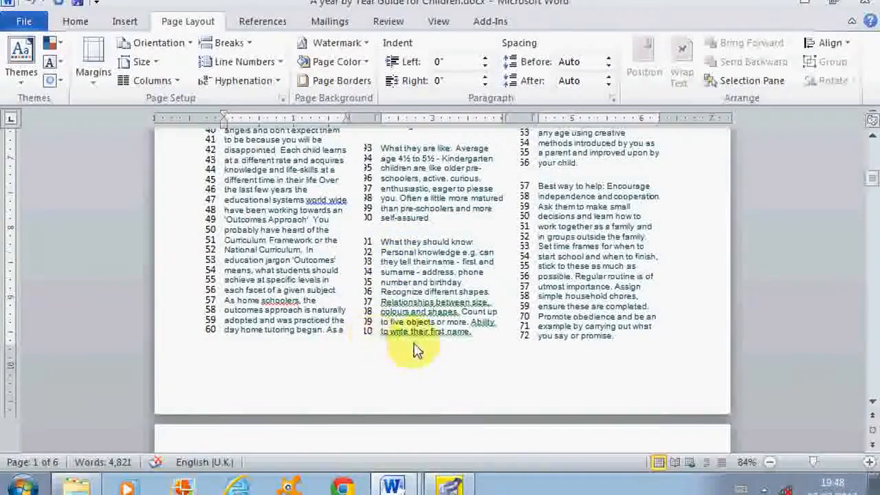
pyautogui.scroll(10, 369, 343)
pyautogui.scroll(5, 426, 330)
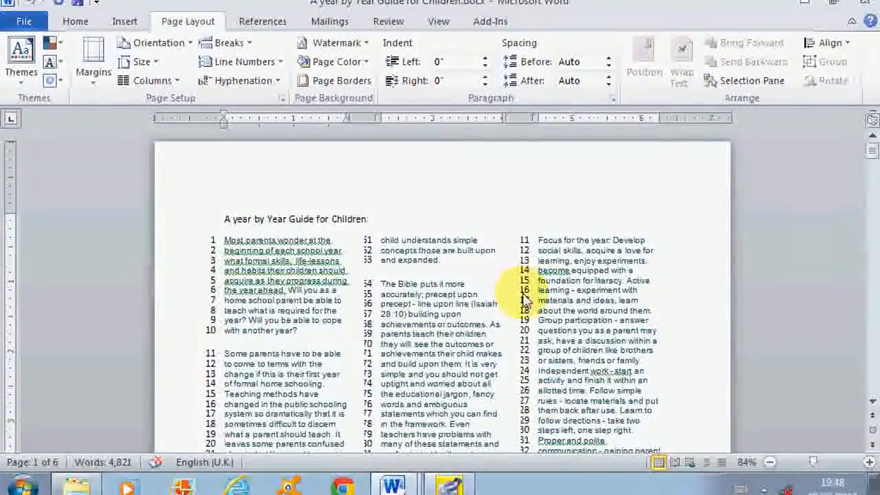
pyautogui.scroll(-10, 403, 309)
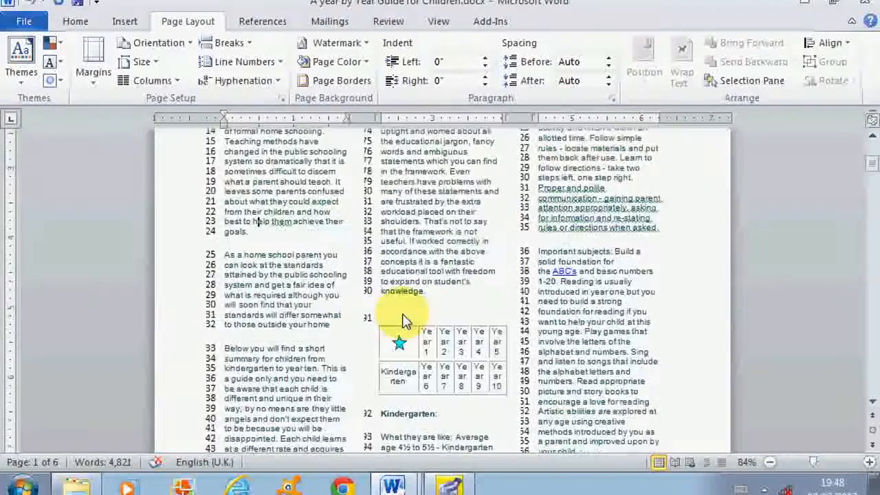
pyautogui.scroll(10, 403, 316)
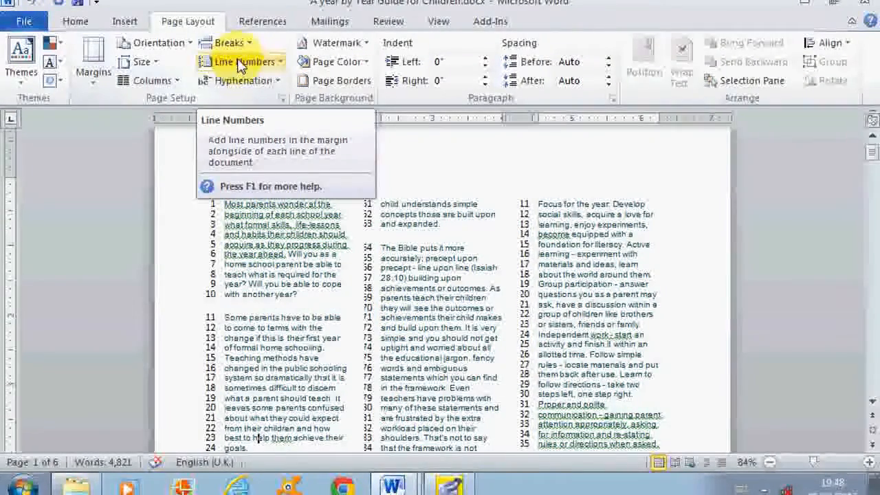
# Step: Remove the line numbers and set the body text back to one column
pyautogui.click(242, 63)
pyautogui.click(237, 85)
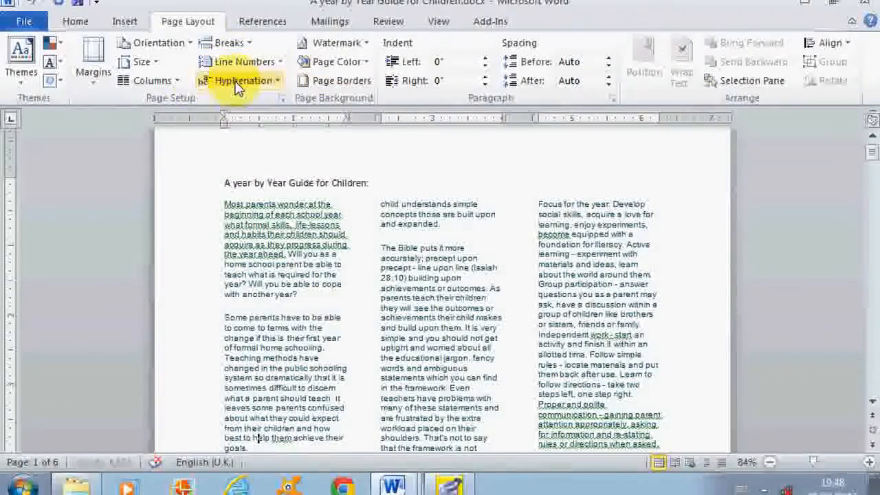
pyautogui.click(177, 81)
pyautogui.click(172, 111)
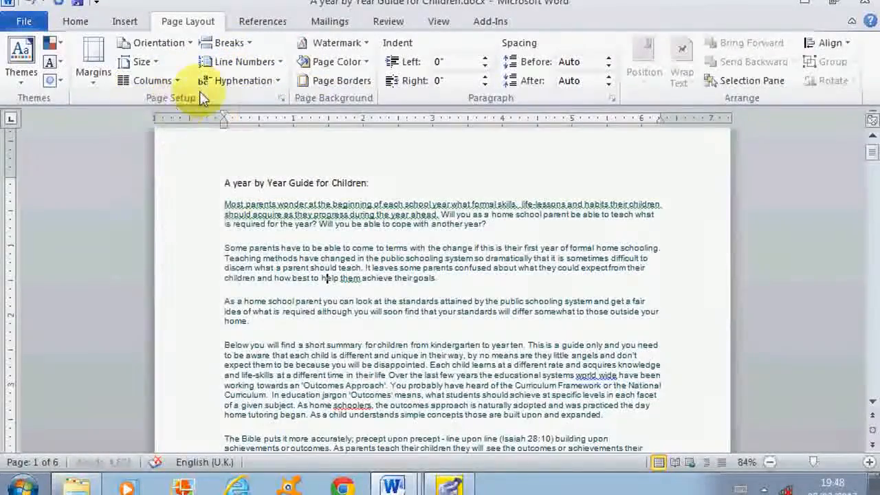
# Step: Number the lines of the single-column text continuously and check the numbering through the following pages
pyautogui.click(244, 63)
pyautogui.click(247, 101)
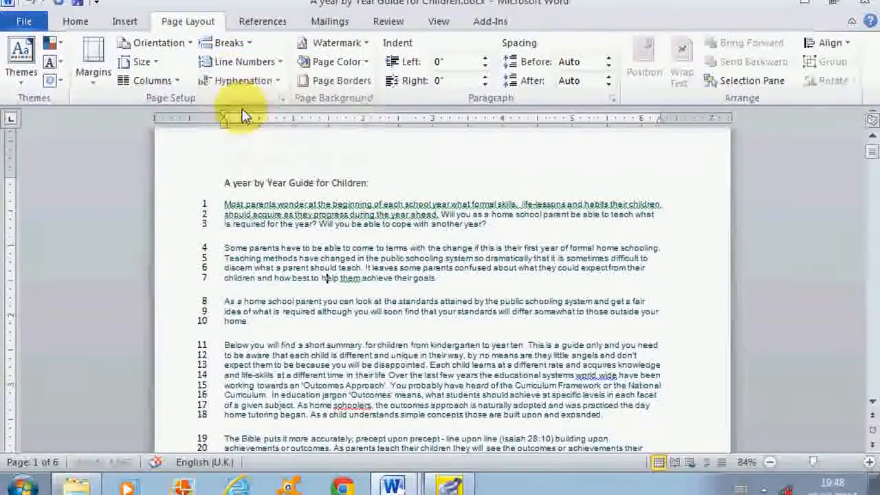
pyautogui.scroll(-7, 240, 245)
pyautogui.scroll(-12, 242, 247)
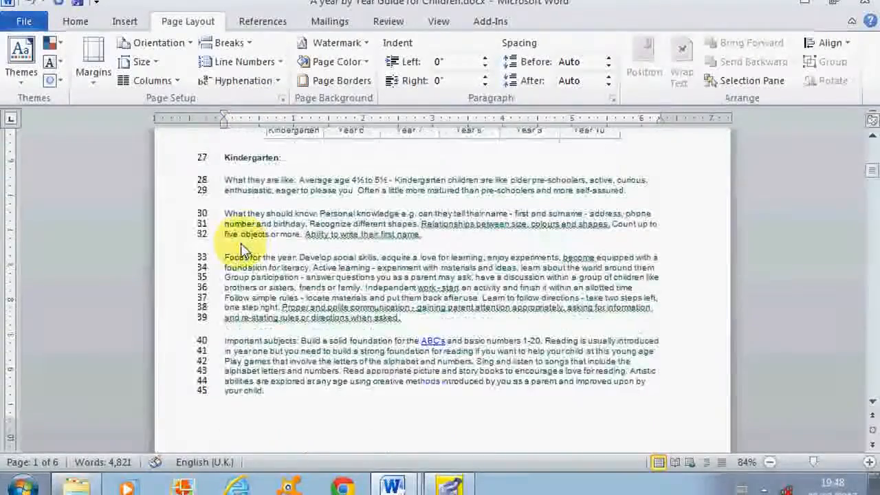
pyautogui.scroll(-8, 241, 251)
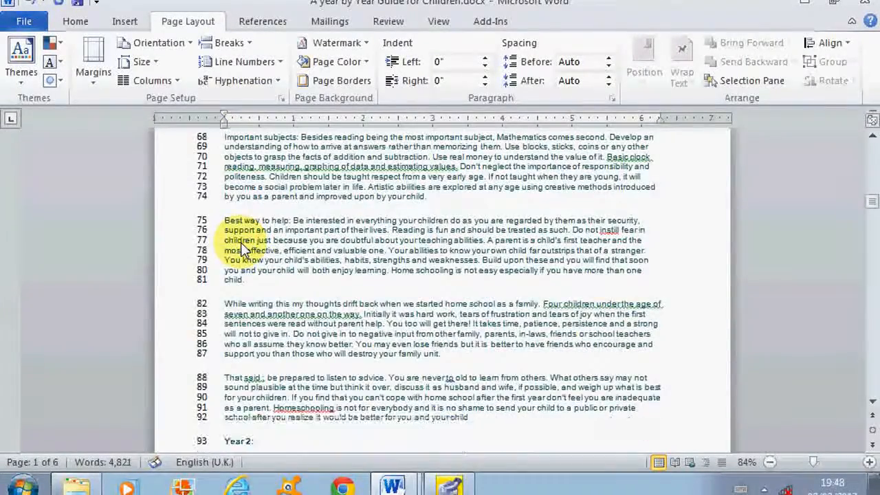
pyautogui.scroll(20, 204, 263)
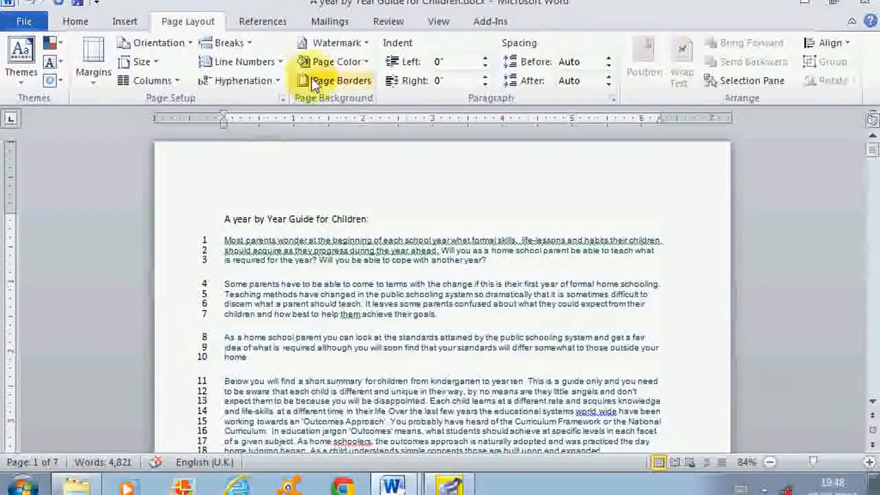
# Step: Turn off the line numbers and lay out the body text in three columns
pyautogui.click(275, 67)
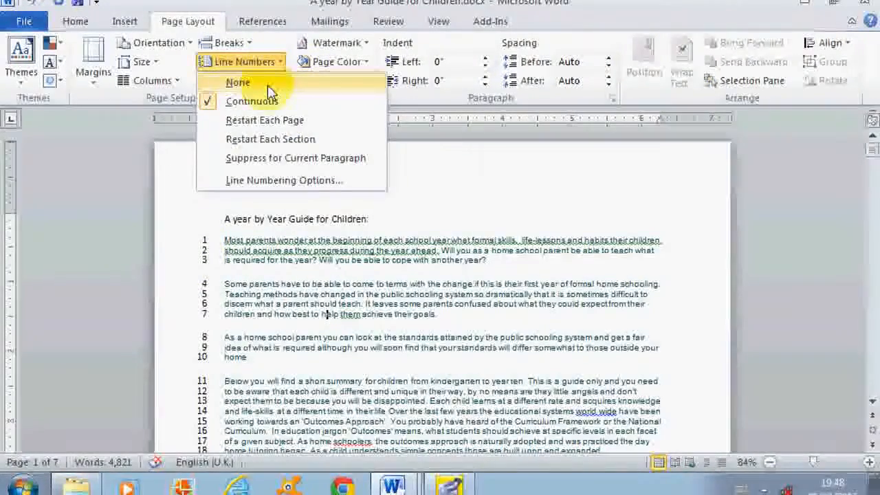
pyautogui.click(268, 84)
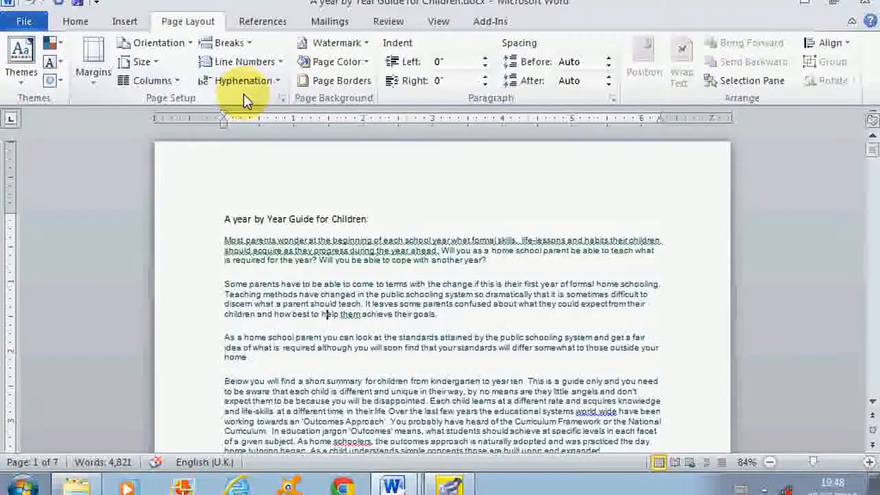
pyautogui.click(172, 82)
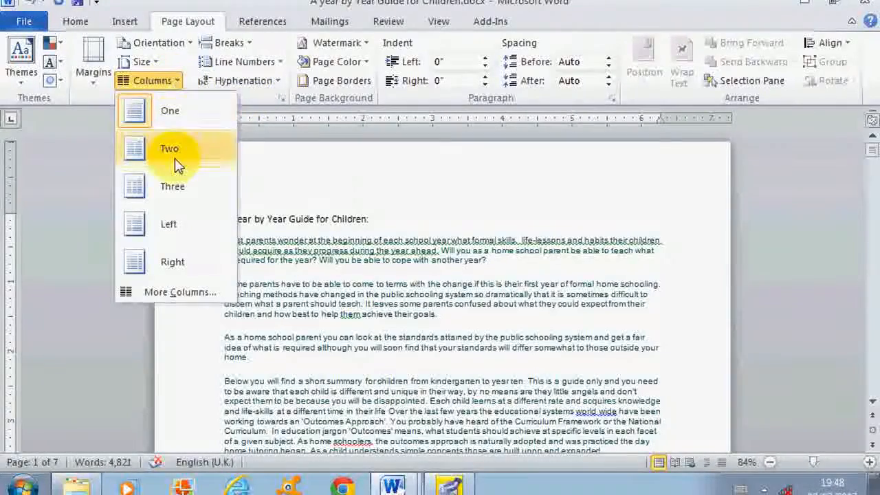
pyautogui.click(173, 188)
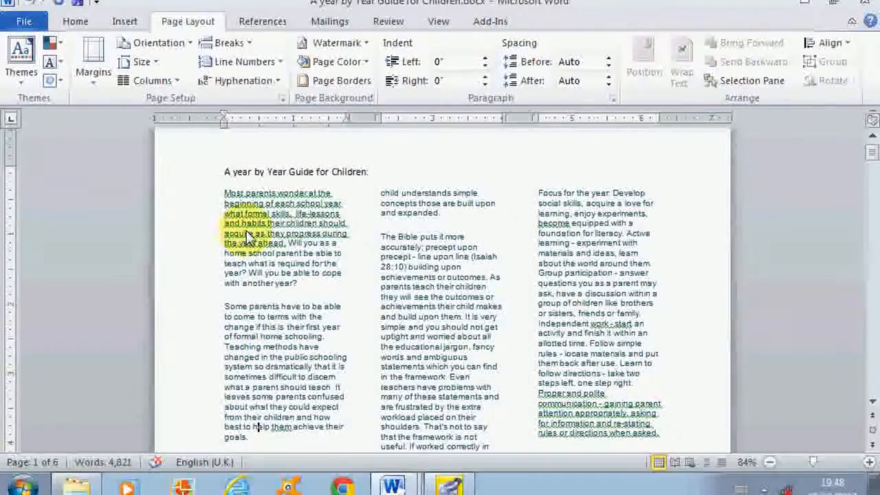
# Step: Turn on automatic hyphenation for the three-column text
pyautogui.click(868, 466)
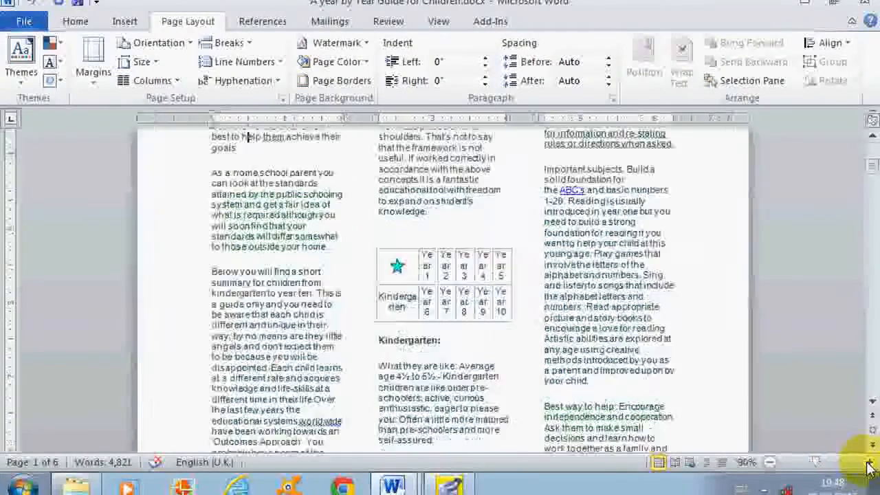
pyautogui.click(867, 466)
pyautogui.click(868, 466)
pyautogui.click(868, 466)
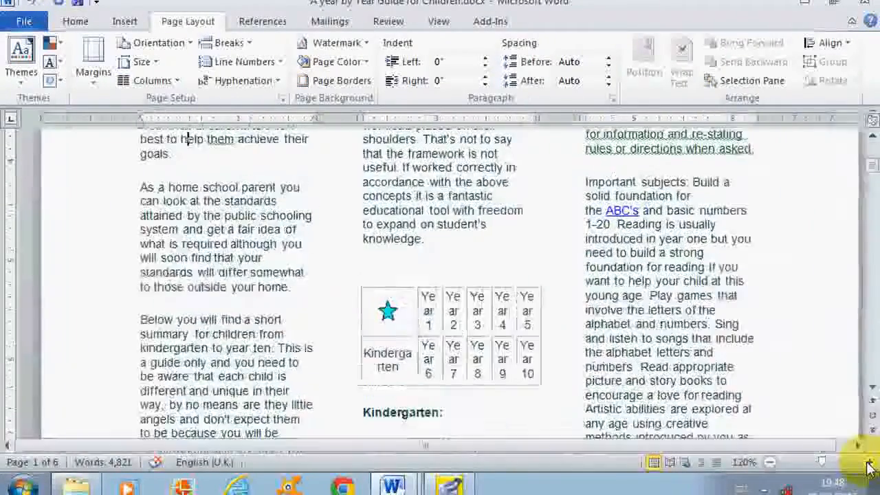
pyautogui.click(868, 466)
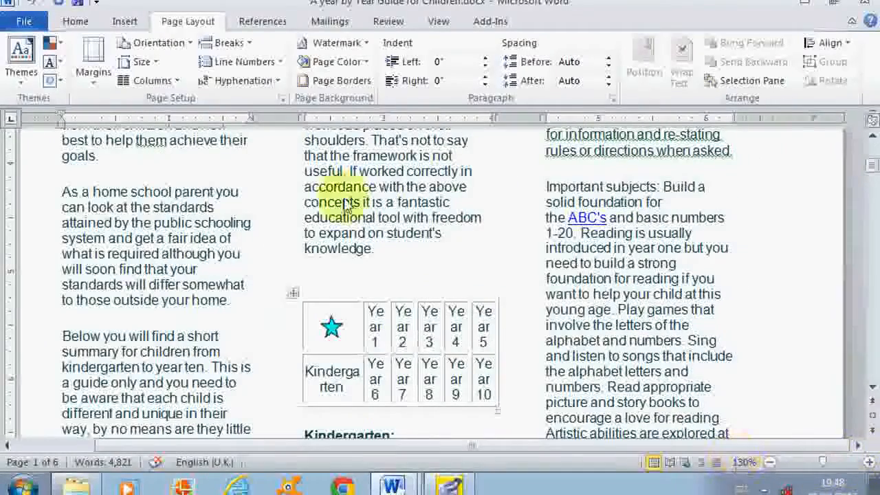
pyautogui.click(264, 87)
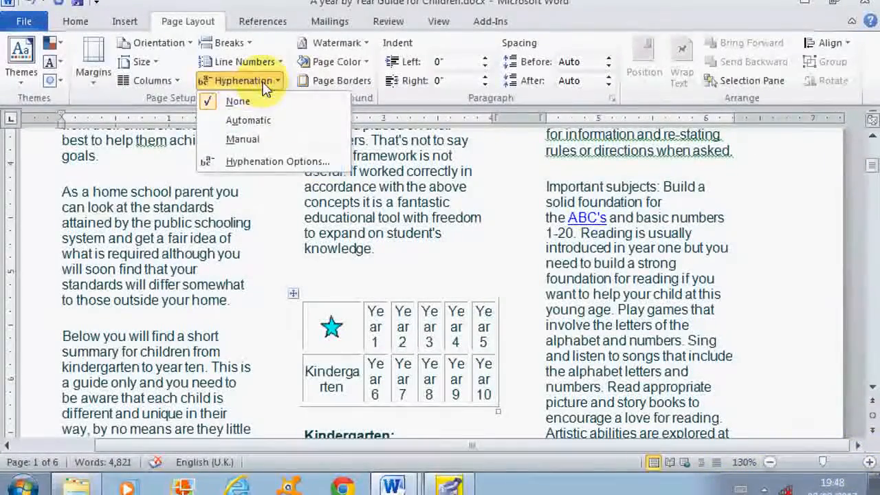
pyautogui.click(259, 125)
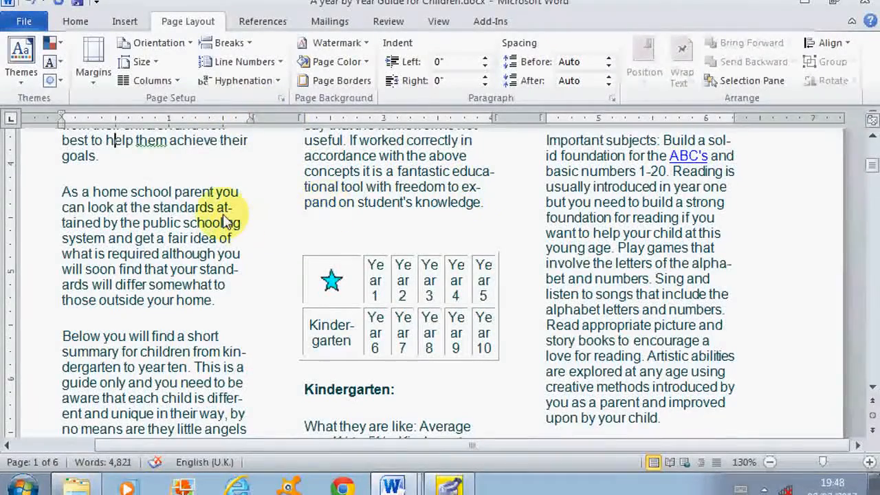
# Step: Examine how the words "expand" and "alphabet" are split across lines by marking each of their parts
pyautogui.click(461, 188)
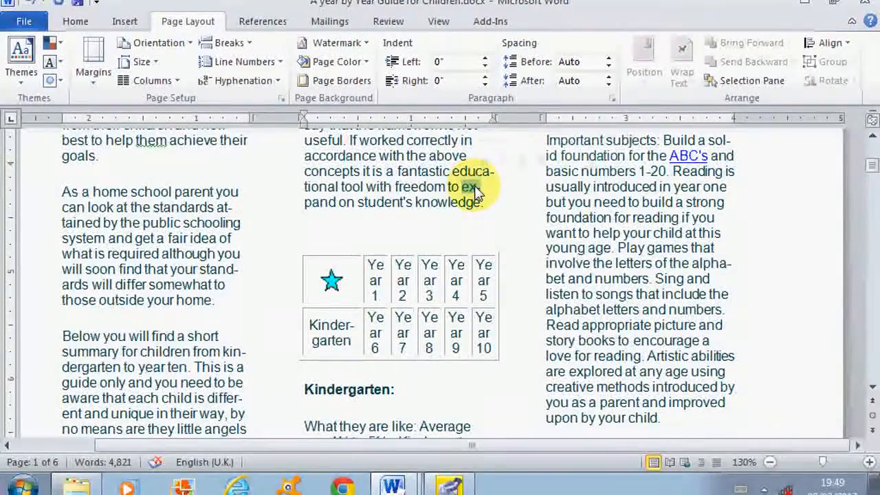
pyautogui.doubleClick(472, 192)
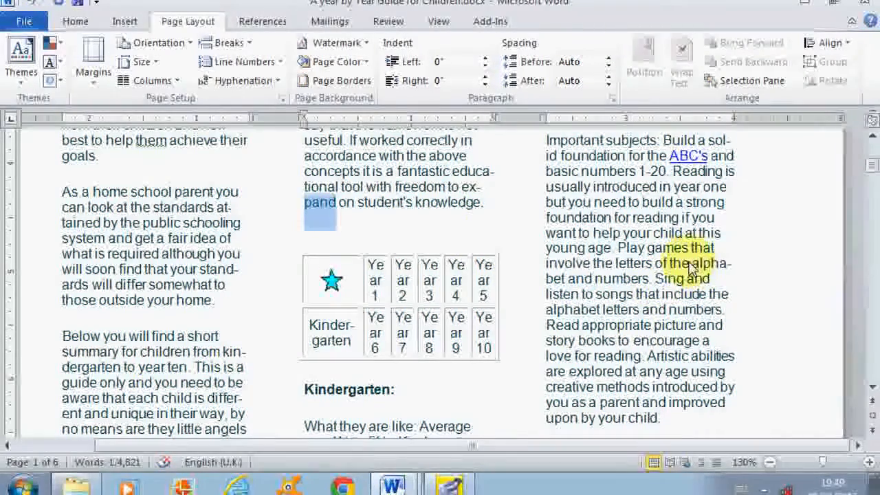
pyautogui.moveTo(692, 267); pyautogui.dragTo(724, 269)
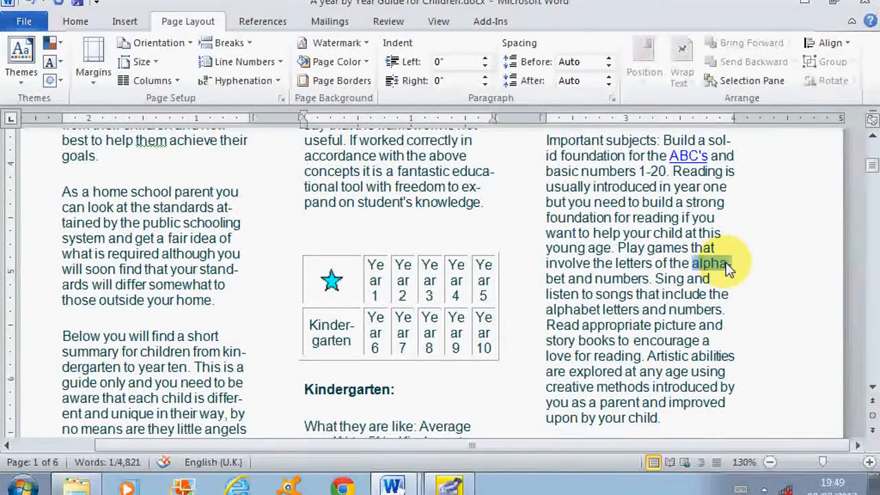
pyautogui.click(548, 281)
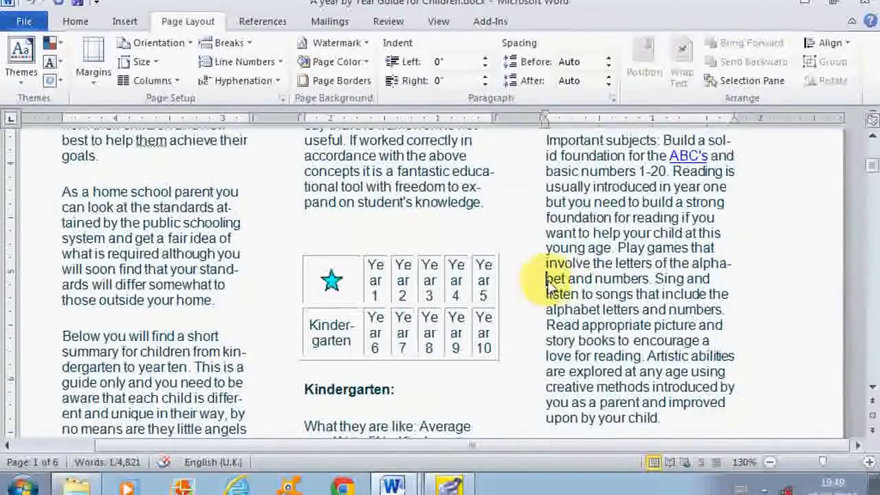
pyautogui.moveTo(547, 282); pyautogui.dragTo(559, 288)
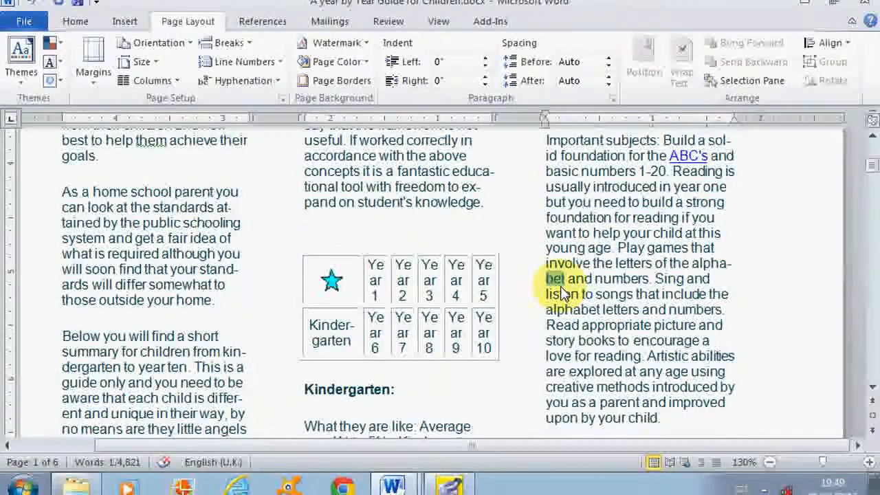
# Step: Set hyphenation back to None and check the word "alphabet" in the third column
pyautogui.click(242, 80)
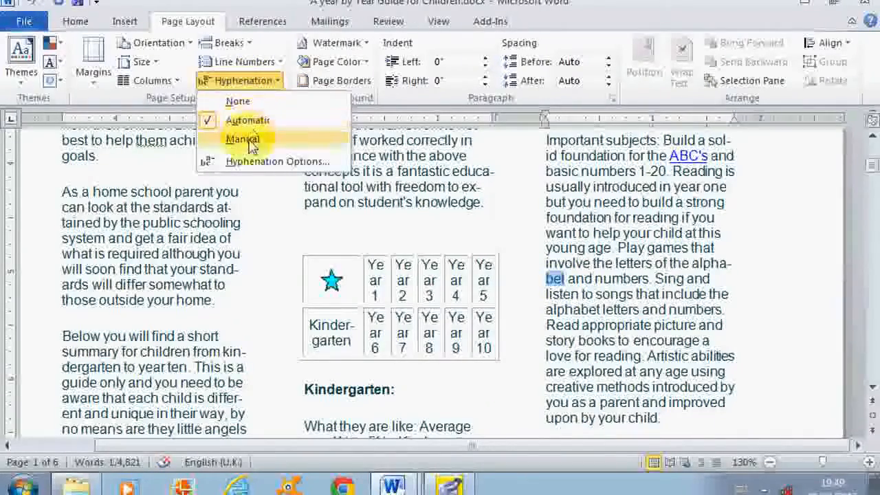
pyautogui.click(247, 101)
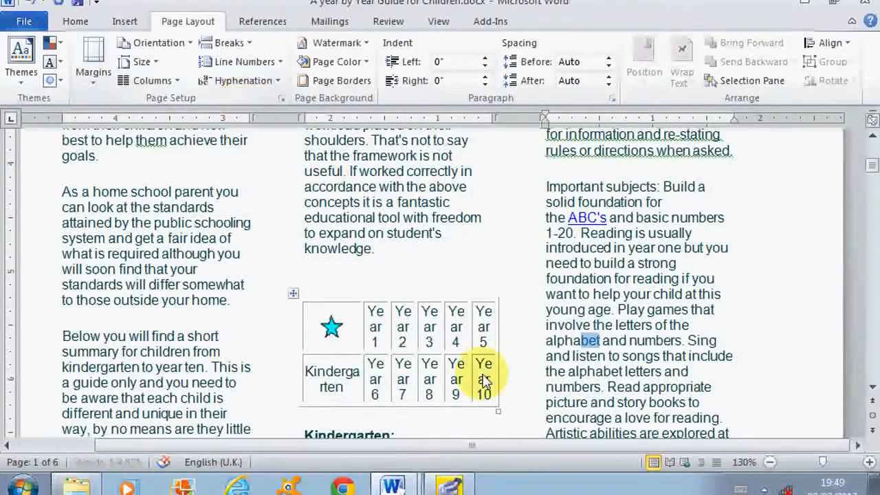
pyautogui.moveTo(605, 347); pyautogui.dragTo(548, 352)
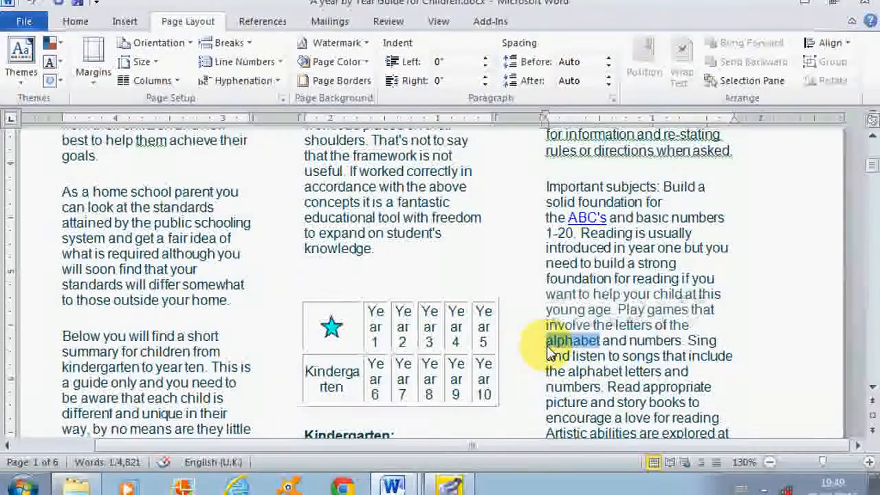
# Step: Insert a column break after "and build upon them." in the second column and check how the text flows on the page
pyautogui.scroll(10, 328, 249)
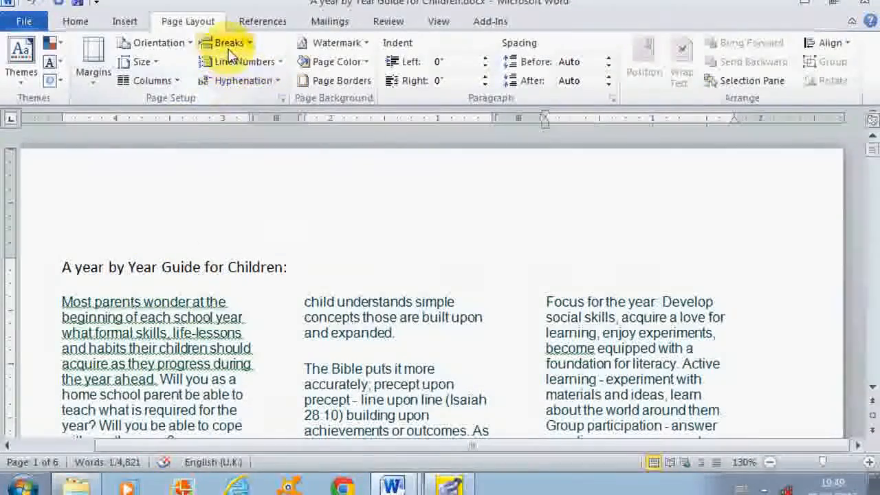
pyautogui.scroll(-7, 178, 230)
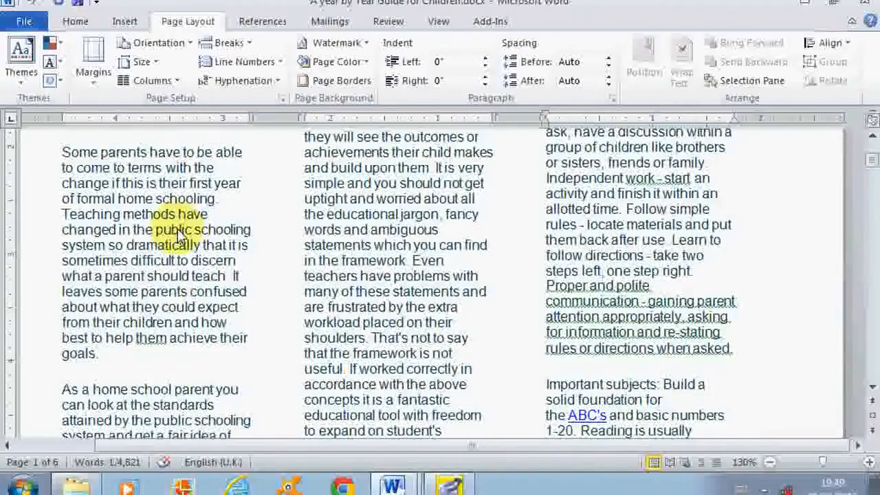
pyautogui.scroll(2, 178, 234)
pyautogui.scroll(-6, 440, 254)
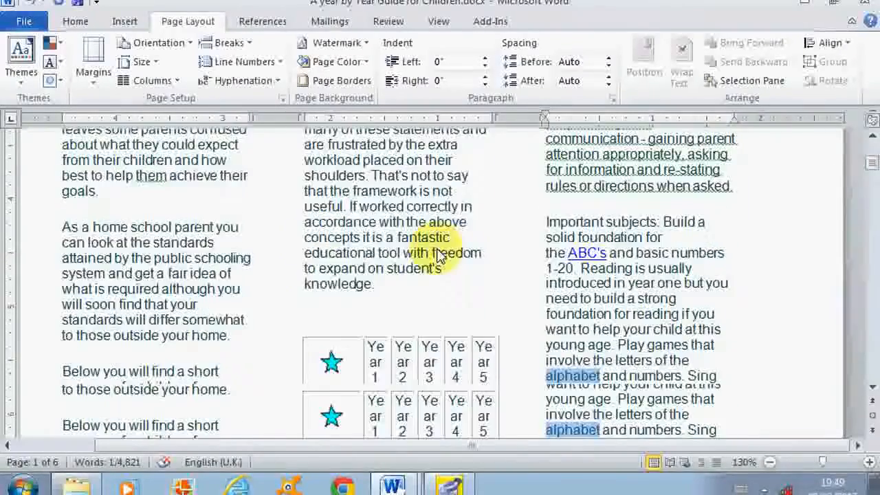
pyautogui.scroll(8, 440, 254)
pyautogui.scroll(-2, 436, 246)
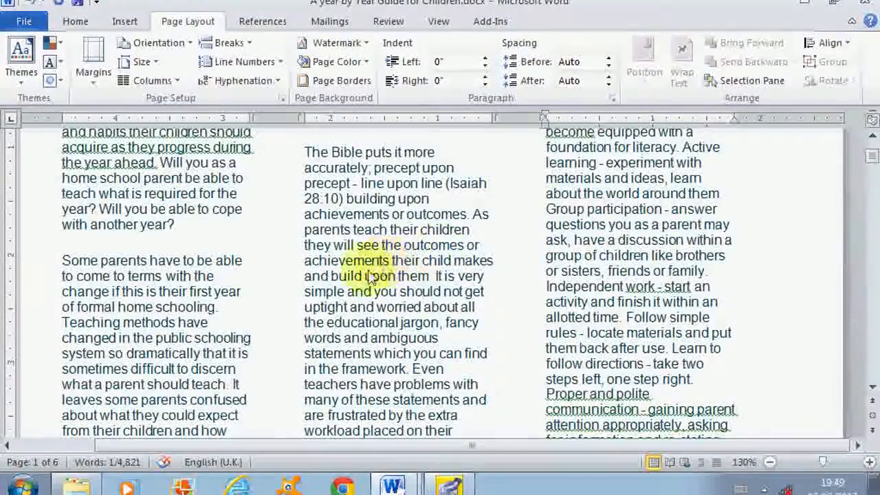
pyautogui.click(432, 276)
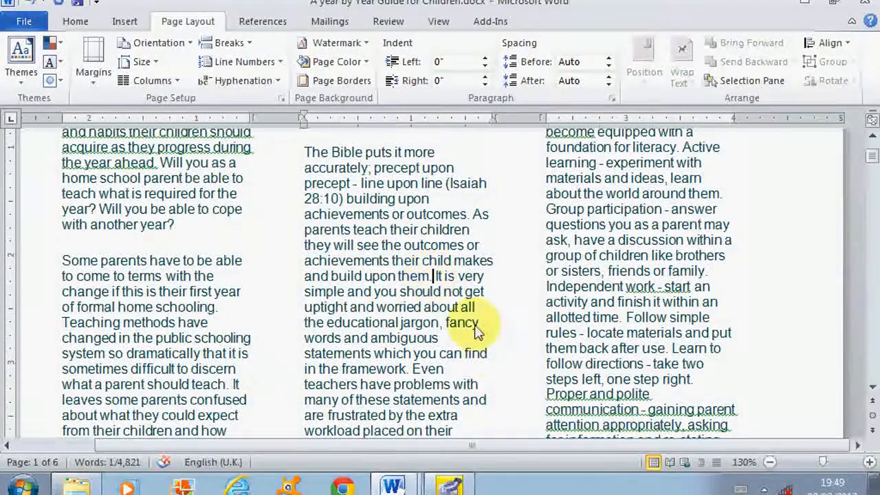
pyautogui.click(223, 42)
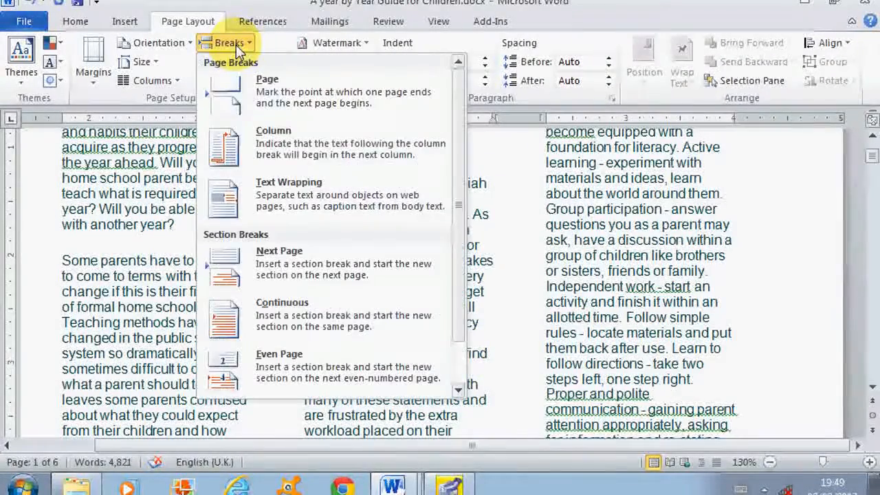
pyautogui.click(286, 146)
pyautogui.scroll(-4, 467, 389)
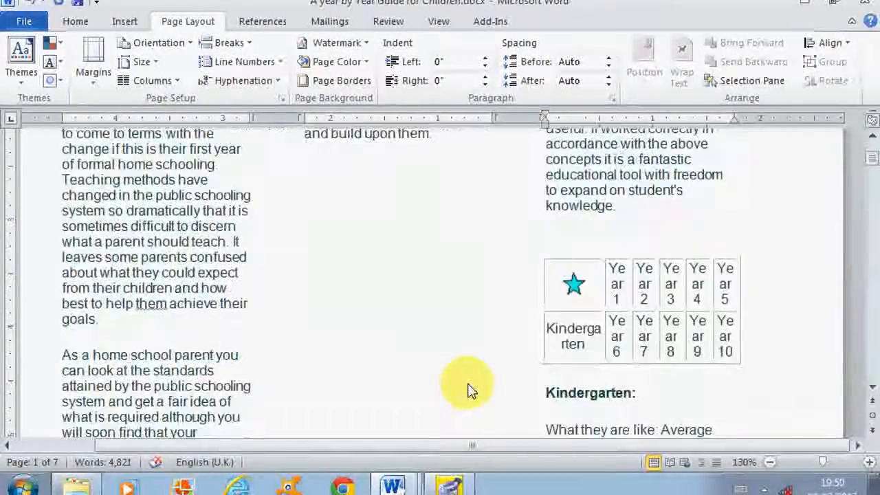
pyautogui.scroll(-12, 467, 389)
pyautogui.scroll(6, 466, 389)
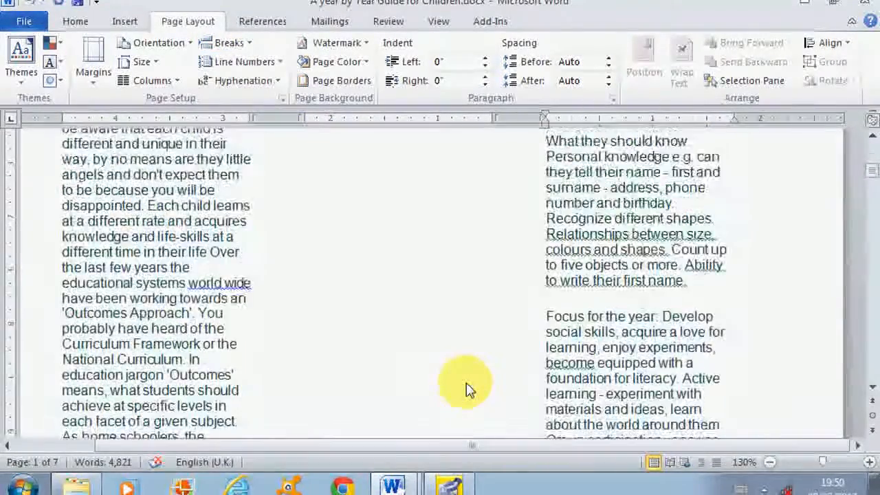
pyautogui.scroll(6, 466, 389)
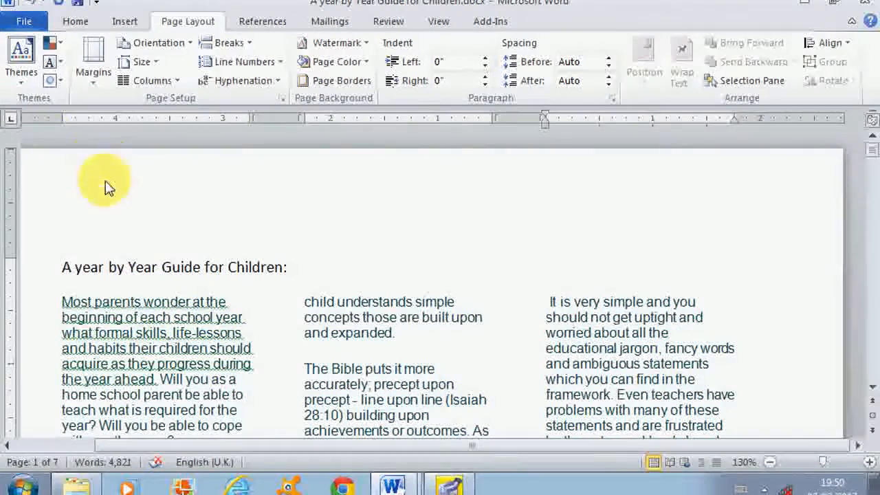